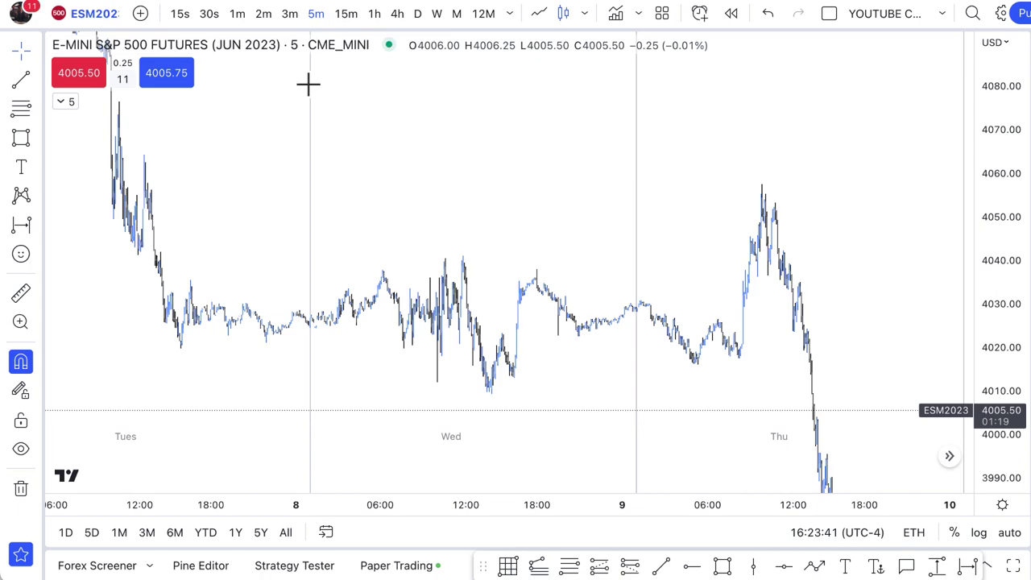
Step: Examine the 5-minute price action from Monday 6 March to Thursday 9 March on the E-mini S&P chart
scroll(612, 192, "down", 3)
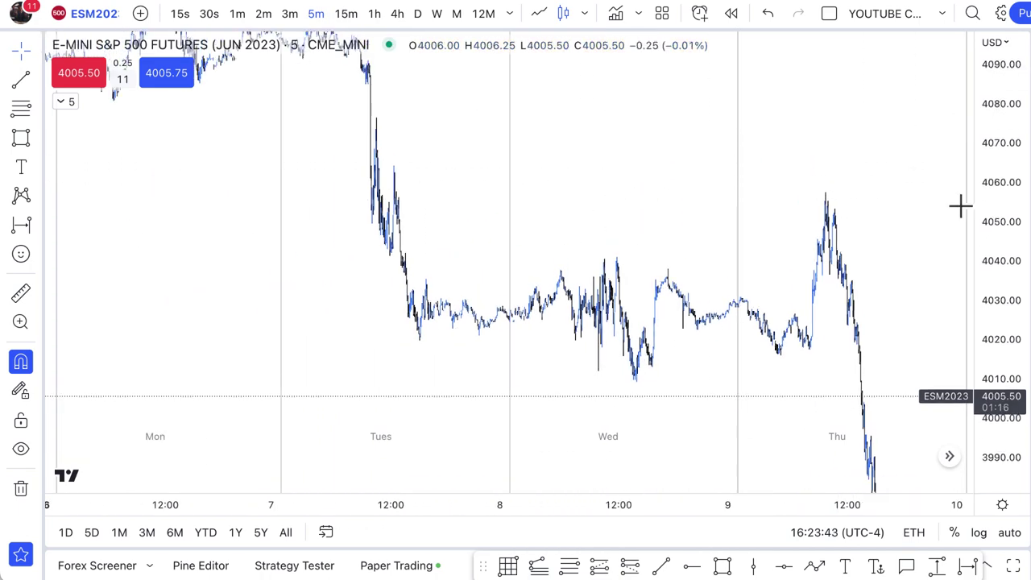
left_click_drag(703, 173, 599, 203)
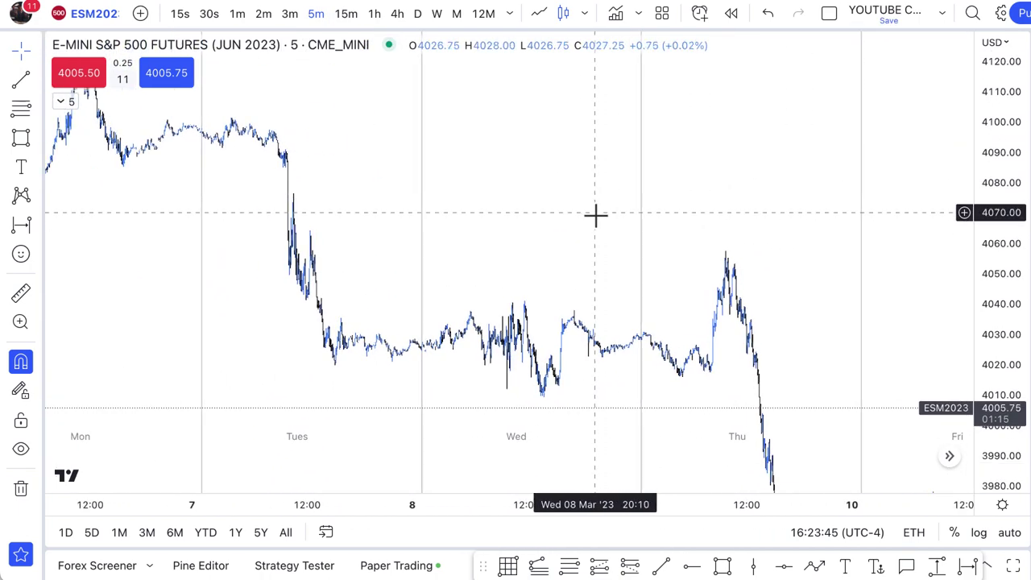
scroll(594, 214, "down", 3)
left_click_drag(197, 239, 228, 244)
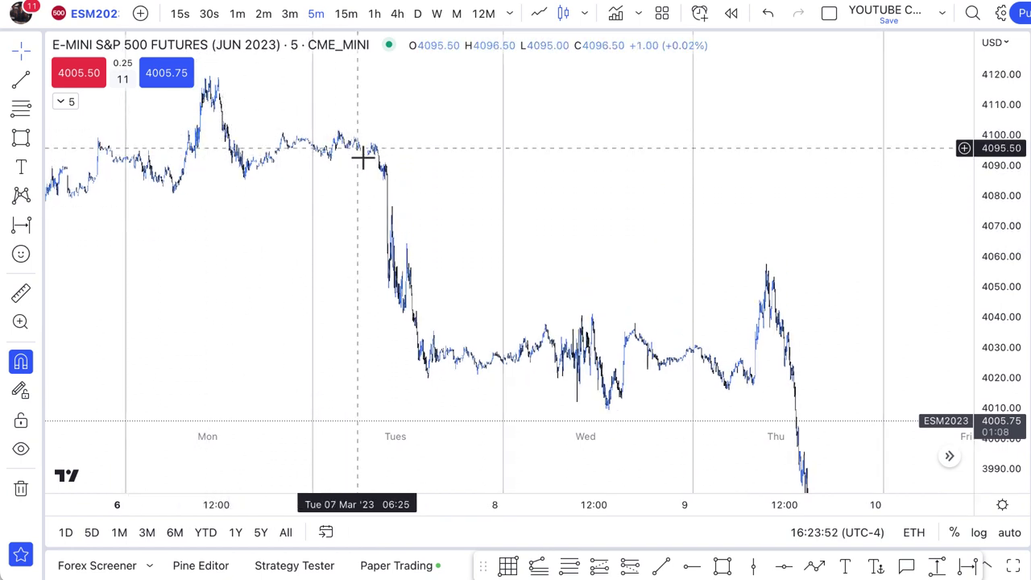
left_click_drag(547, 224, 477, 225)
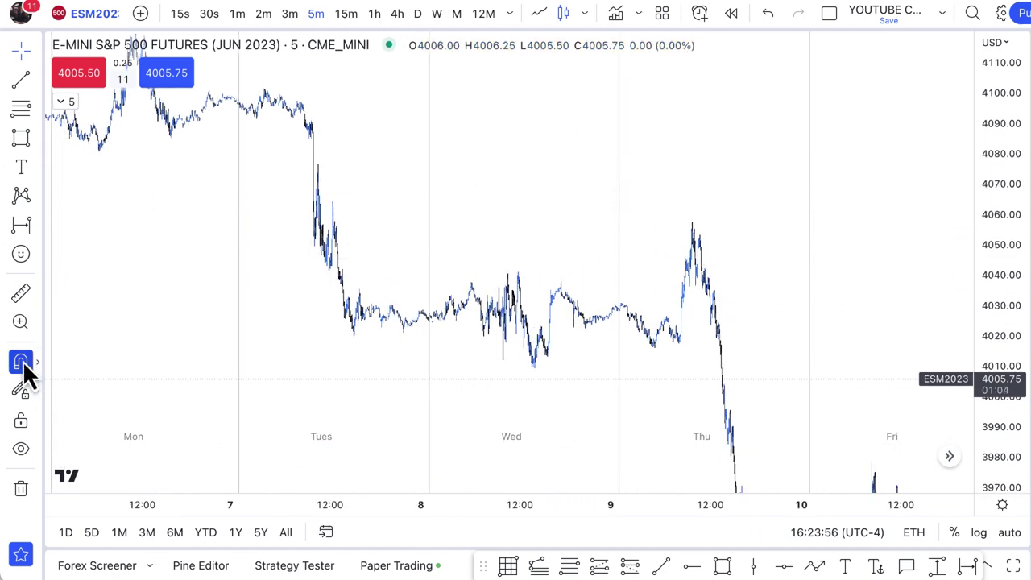
left_click(37, 137)
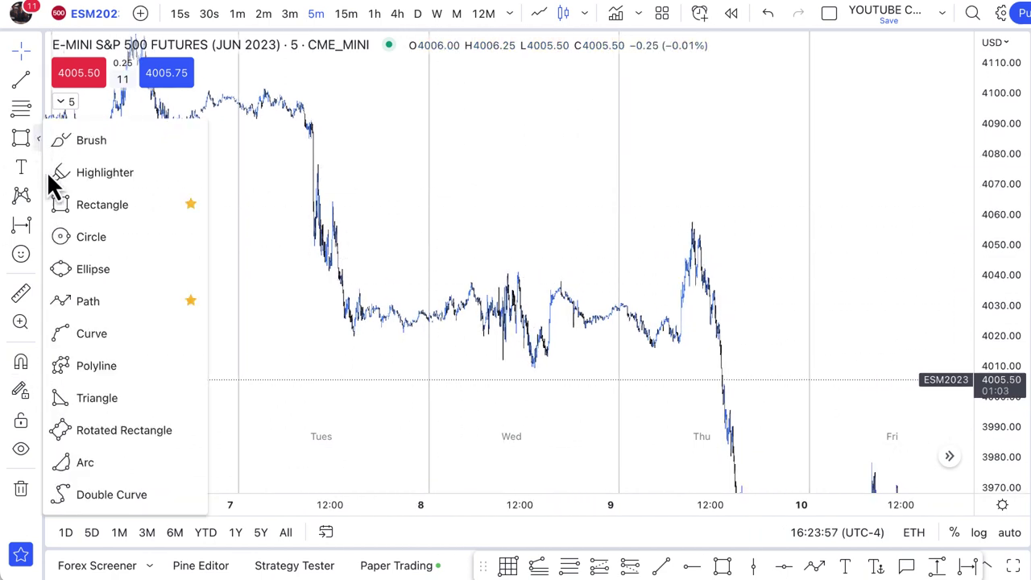
left_click(109, 300)
left_click(620, 323)
left_click(678, 313)
left_click(679, 333)
left_click(710, 336)
left_click(727, 430)
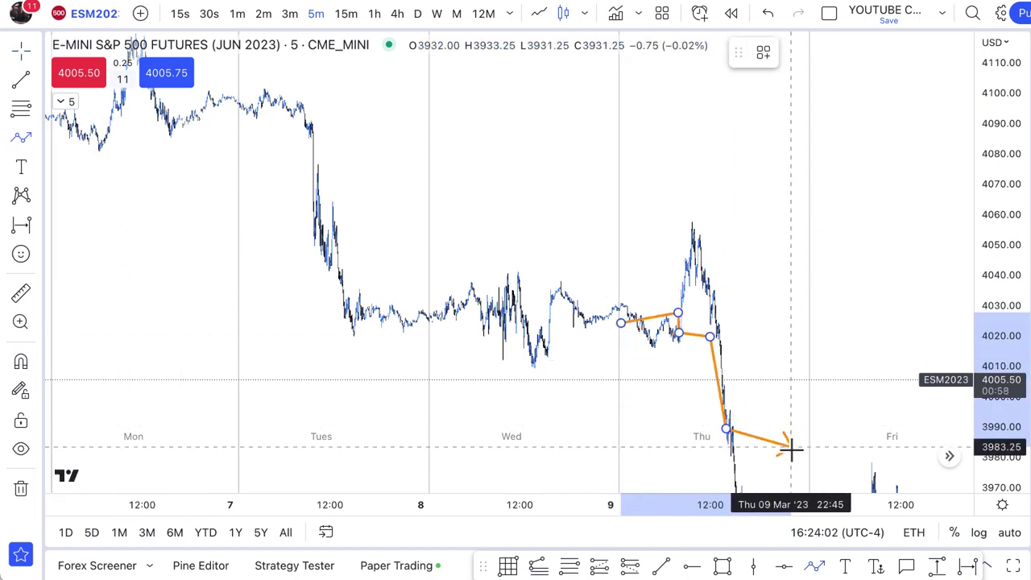
key("Escape")
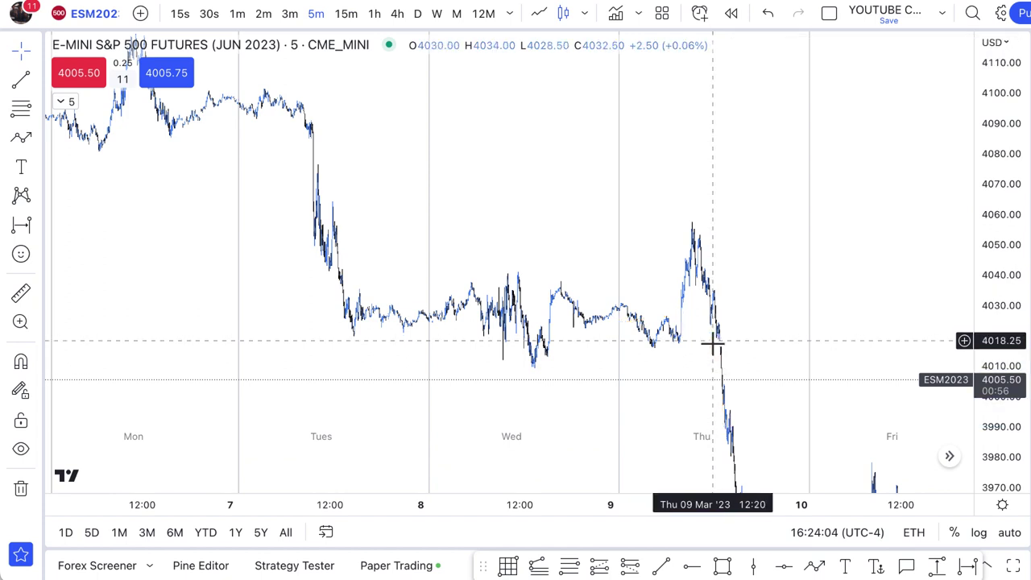
Step: Highlight Thursday's price spike with a rectangle spanning about 4013 to 4073 and fill it orange
left_click(39, 140)
left_click(81, 203)
left_click_drag(650, 174, 755, 355)
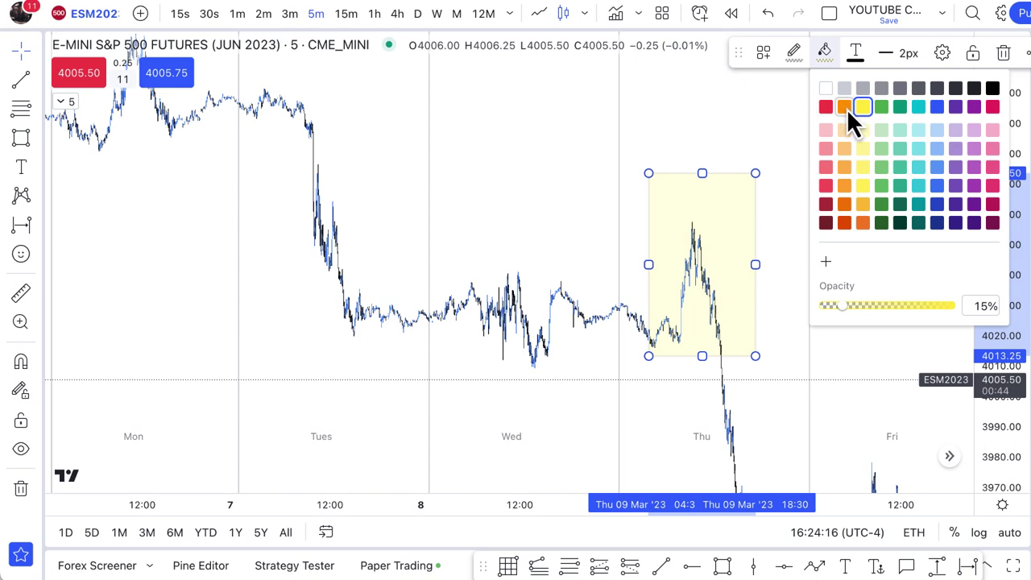
left_click(846, 107)
left_click(720, 136)
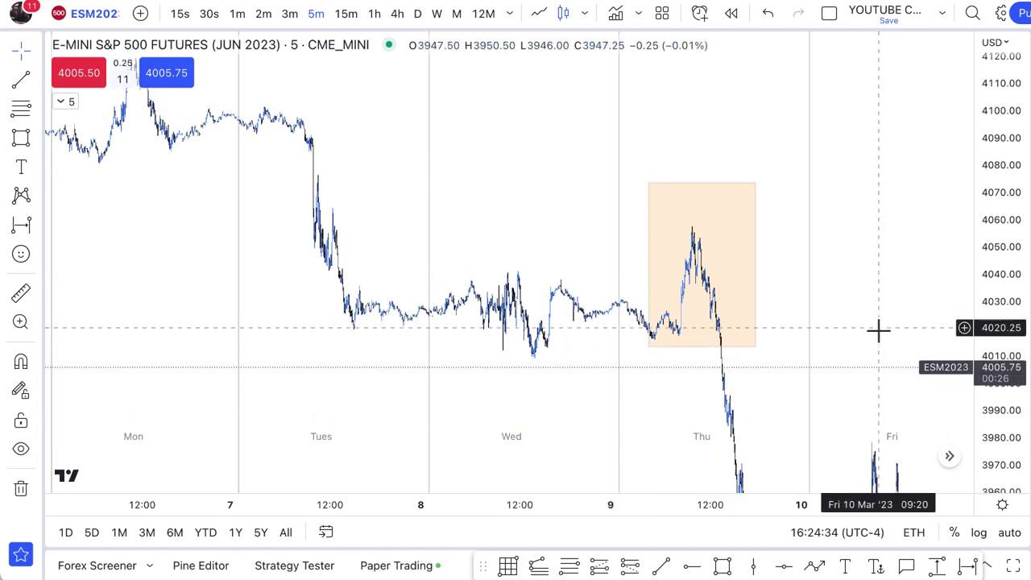
Step: Place a short position drawing around Monday's high and tighten its stop to 17.50 points
left_click_drag(877, 330, 820, 246)
scroll(597, 302, "down", 2)
scroll(597, 303, "down", 1)
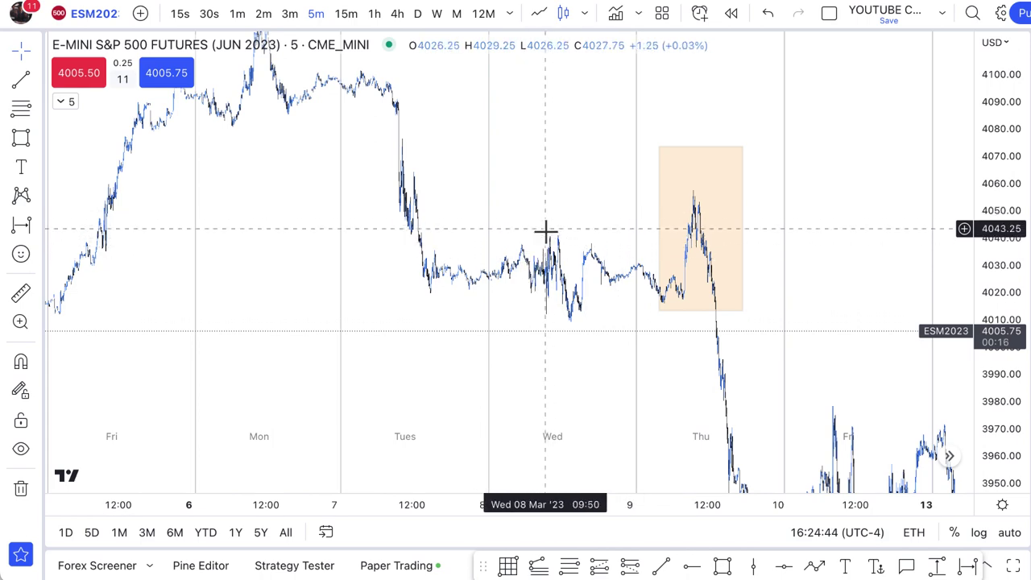
scroll(563, 210, "down", 1)
left_click_drag(580, 179, 576, 202)
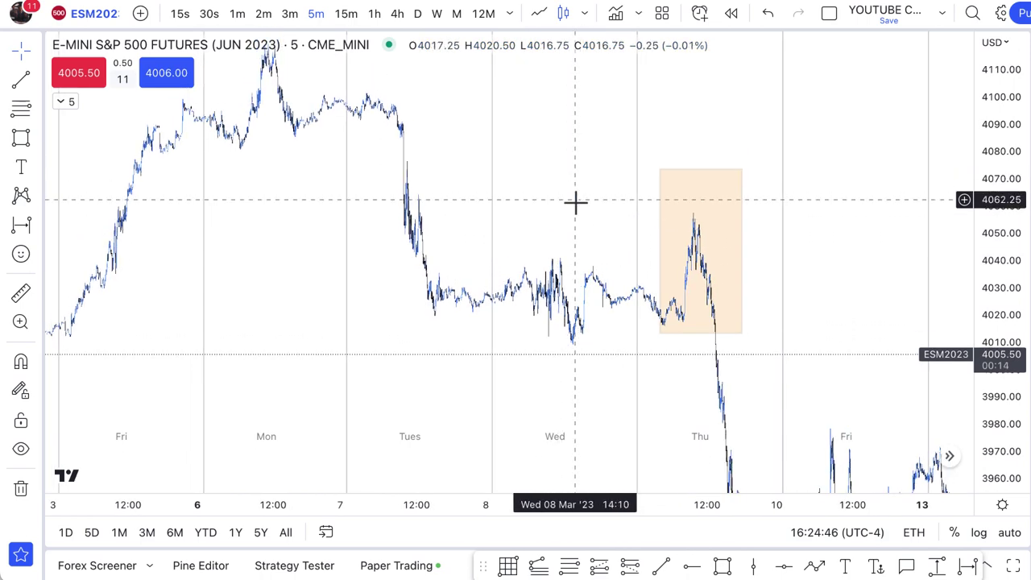
left_click_drag(832, 149, 850, 180)
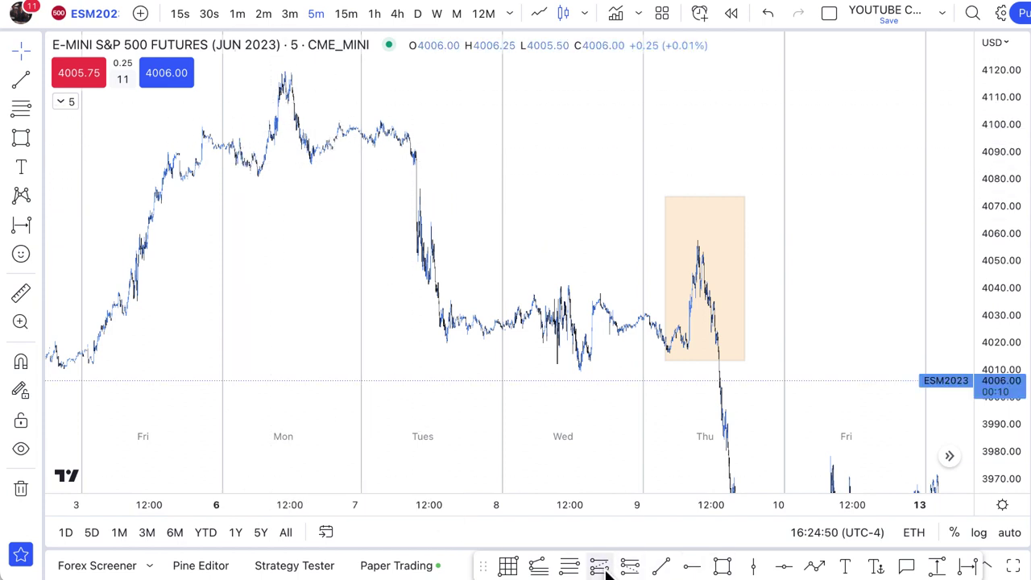
left_click(629, 567)
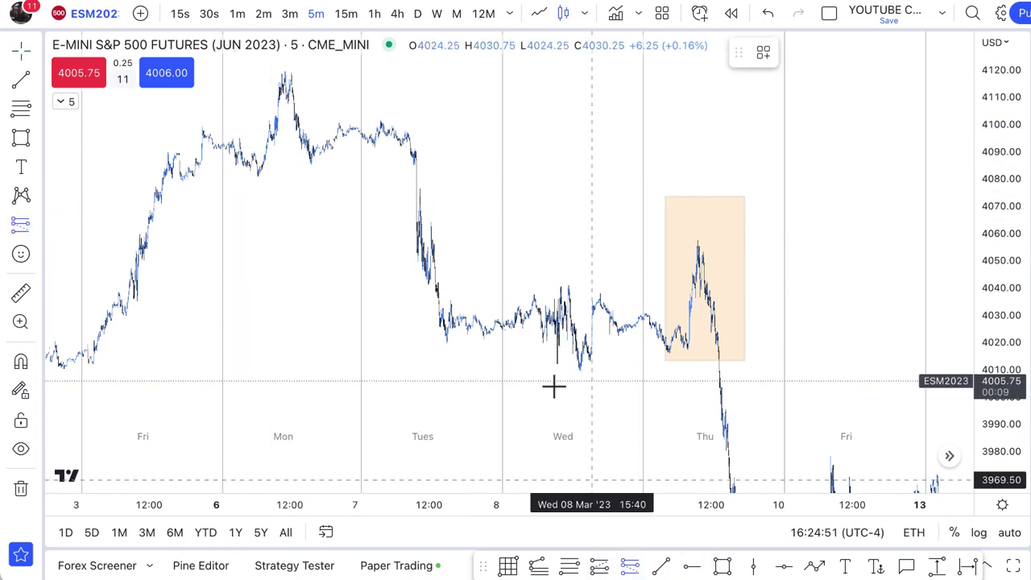
left_click(352, 128)
left_click_drag(348, 320, 352, 413)
mouse_move(392, 225)
left_mouse_down()
mouse_move(298, 211)
mouse_move(325, 266)
left_mouse_up()
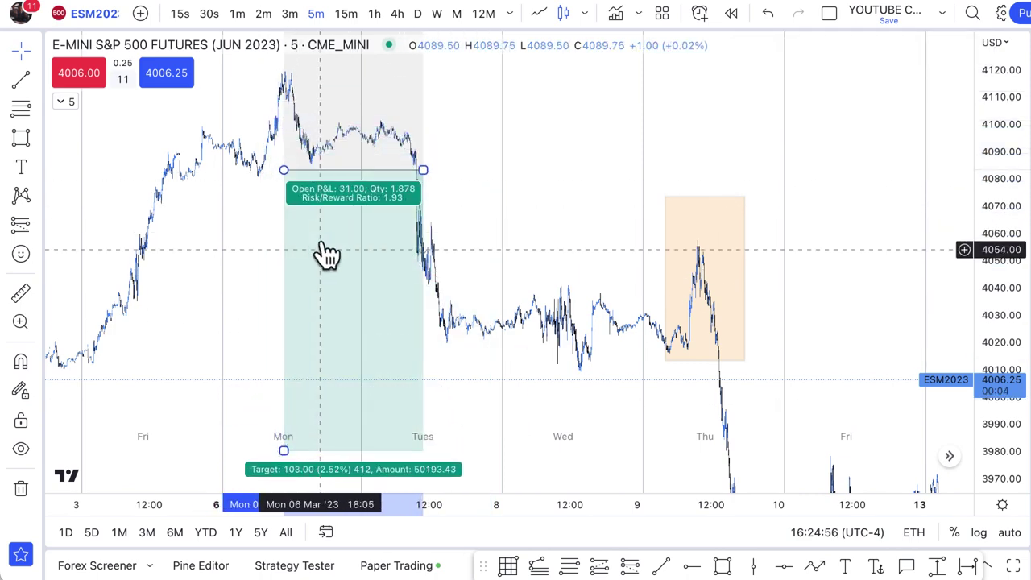
mouse_move(361, 124)
left_mouse_down()
mouse_move(354, 233)
mouse_move(355, 222)
left_mouse_up()
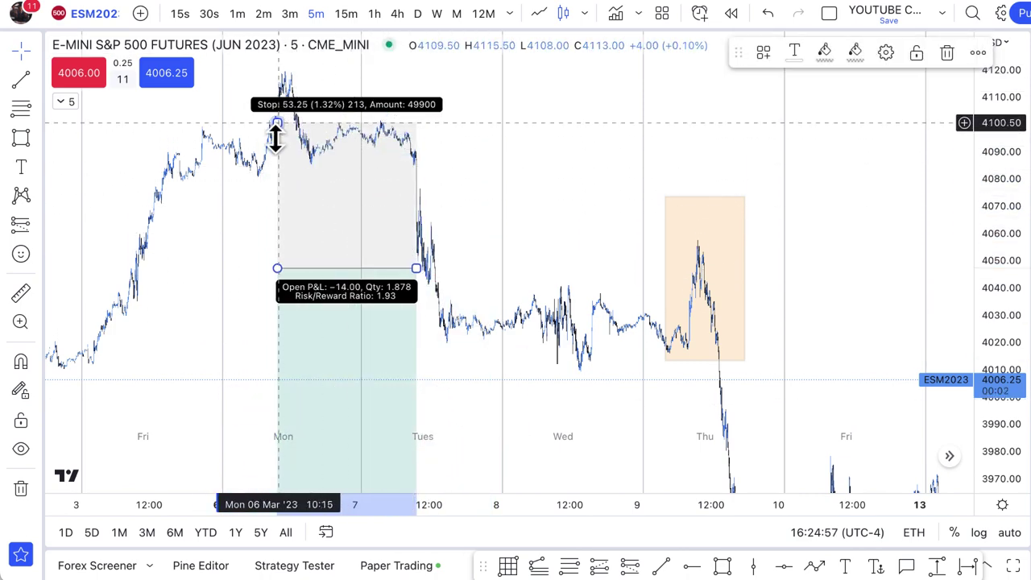
left_click_drag(278, 125, 277, 221)
mouse_move(325, 249)
left_mouse_down()
mouse_move(330, 231)
mouse_move(385, 221)
mouse_move(369, 237)
mouse_move(299, 246)
left_mouse_up()
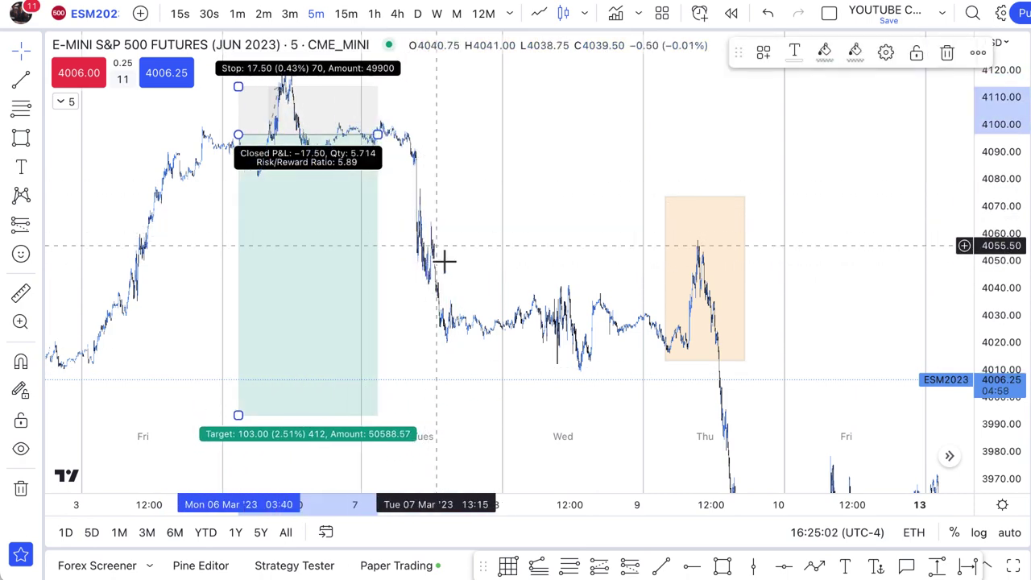
Step: Move the short position down to Wednesday's highs near 4040 and delete it
left_click_drag(338, 281, 549, 413)
left_click(677, 161)
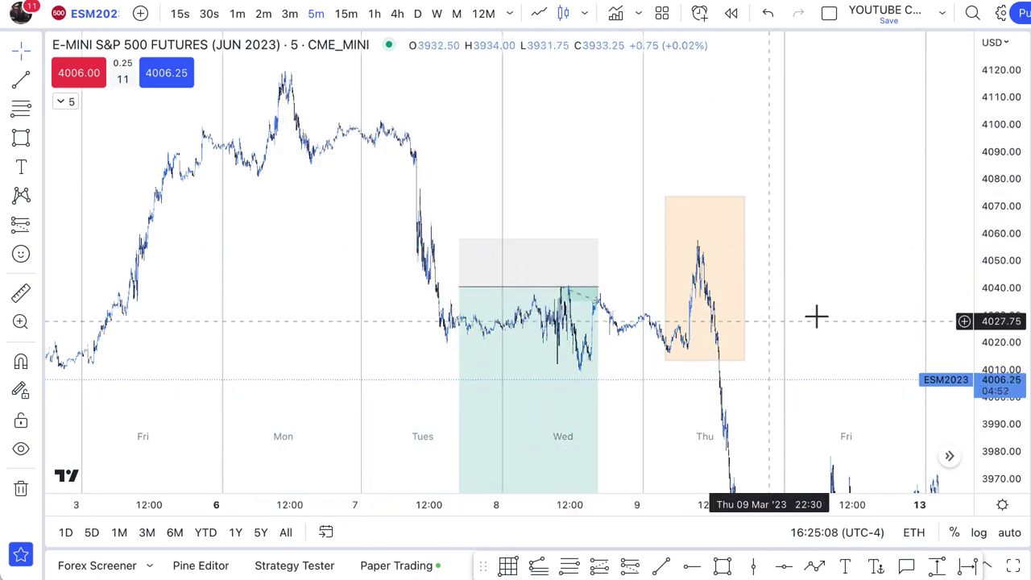
left_click_drag(786, 322, 790, 281)
left_click(479, 240)
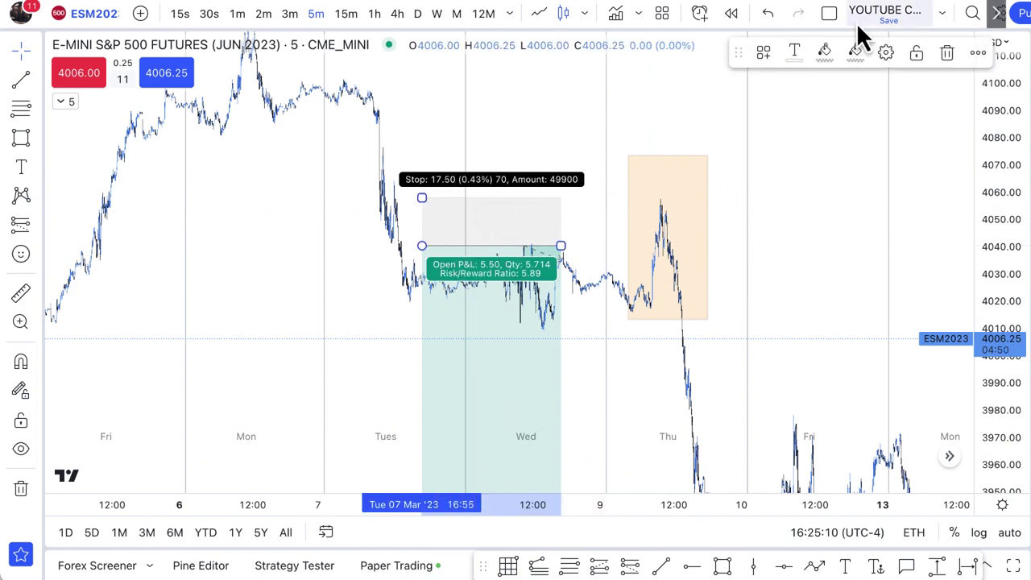
left_click(947, 53)
Step: Draw a thin rectangle over Wednesday's highs, about 4035 to 4041, from Tuesday afternoon to Thursday morning, and fill it gray
left_click(21, 138)
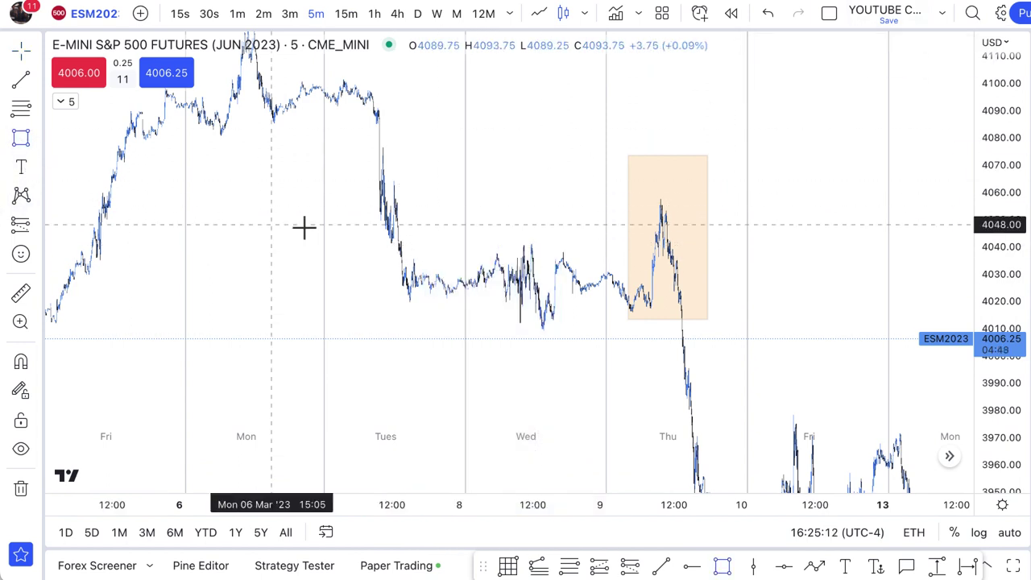
mouse_move(424, 249)
left_mouse_down()
mouse_move(633, 249)
mouse_move(654, 270)
left_mouse_up()
left_click(823, 53)
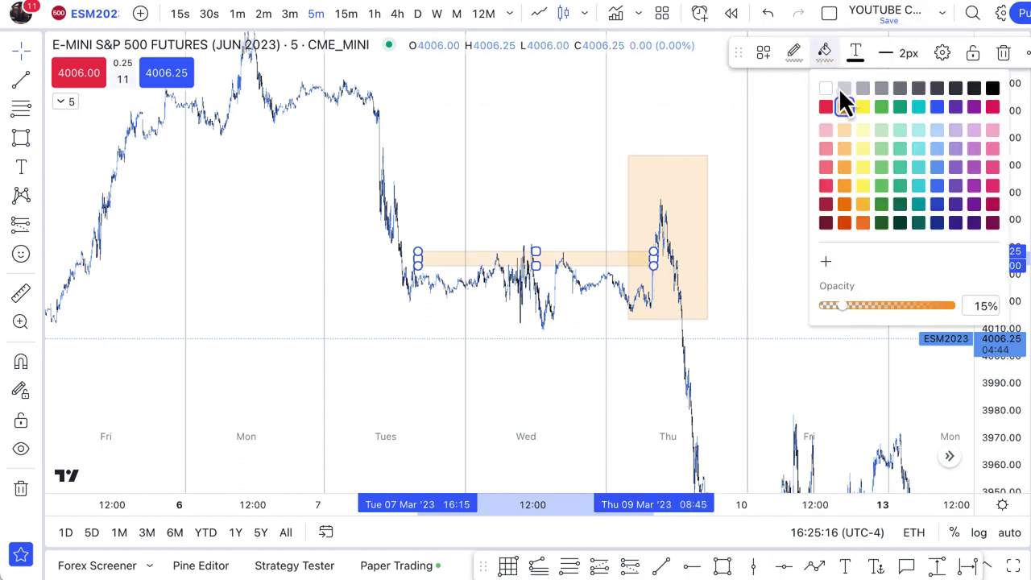
left_click(884, 107)
mouse_move(610, 266)
left_mouse_down()
mouse_move(435, 71)
mouse_move(474, 147)
mouse_move(513, 201)
mouse_move(544, 220)
mouse_move(492, 206)
mouse_move(530, 198)
mouse_move(594, 237)
left_mouse_up()
left_click(496, 215)
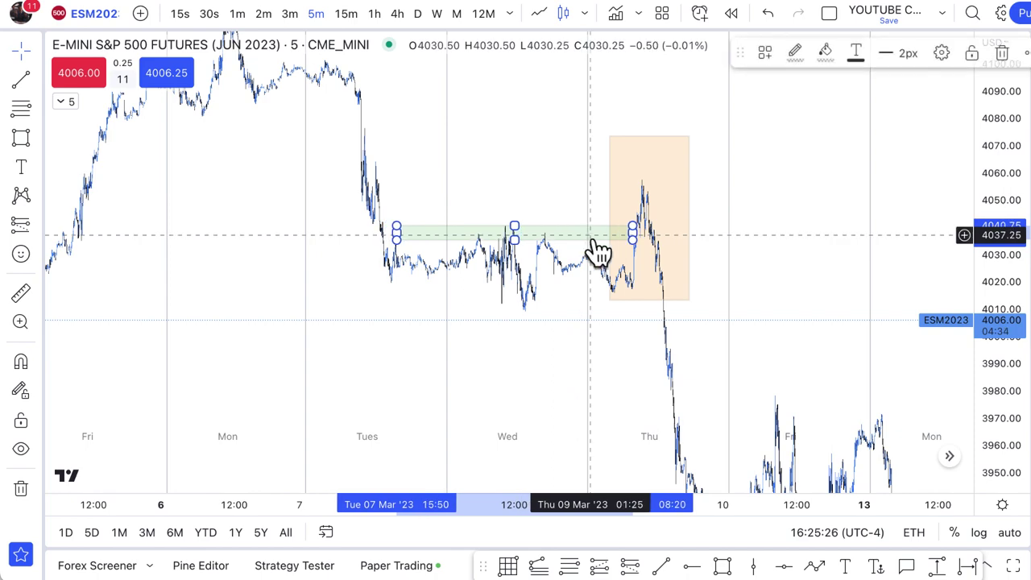
left_click(825, 53)
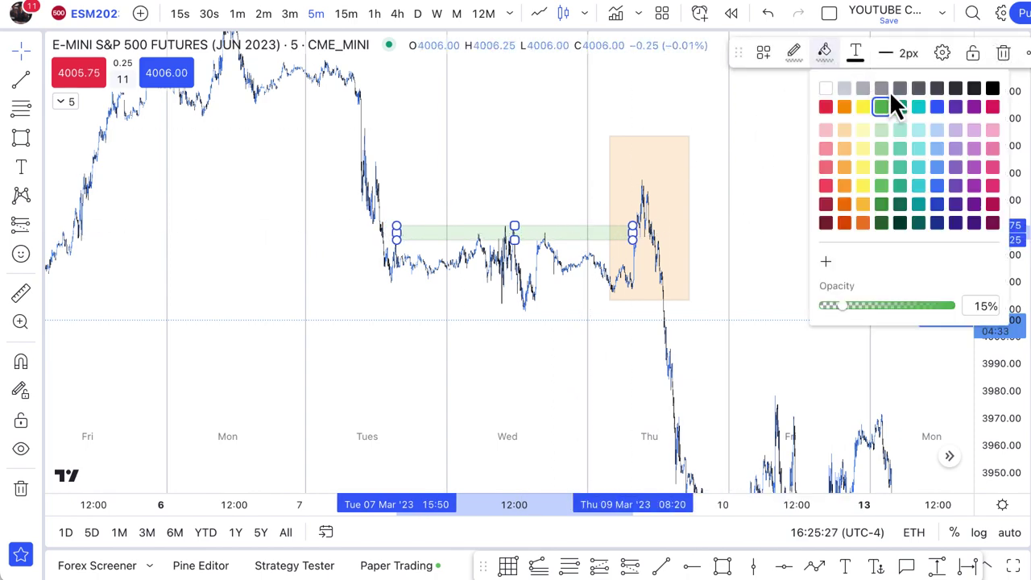
left_click(937, 88)
Step: Shift the gray rectangle slightly up and later, spanning Tuesday 7 March 19:50 to Thursday 9 March 11:20 with its lower edge at 4036.25
left_click_drag(771, 231, 893, 231)
scroll(894, 231, "up", 3)
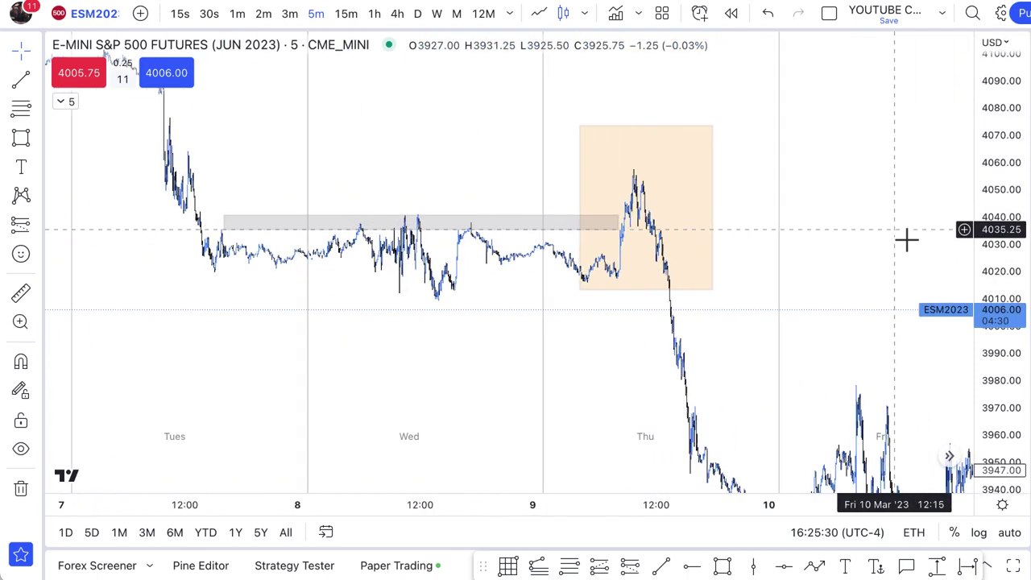
left_click_drag(1001, 317, 996, 217)
scroll(792, 212, "down", 1)
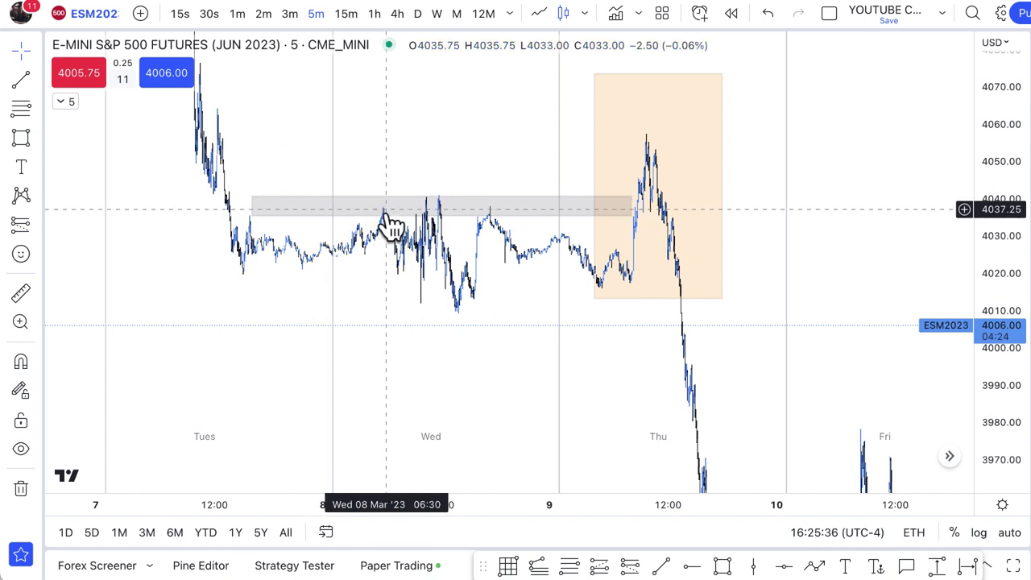
left_click_drag(535, 208, 558, 199)
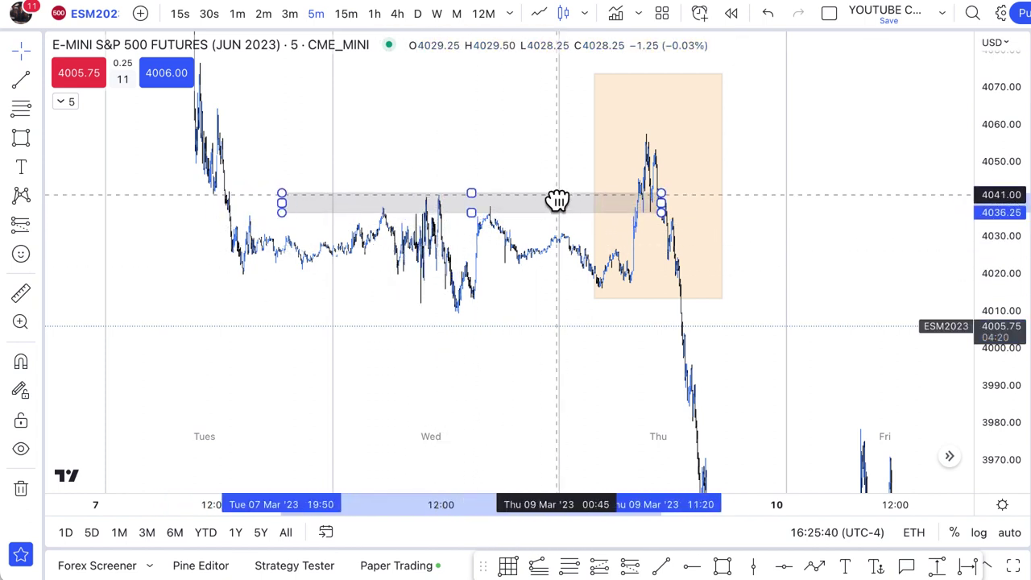
Step: Place a short position at the gray zone's lower edge with a 5.50-point stop and 44-point target, and delete it
left_click(630, 568)
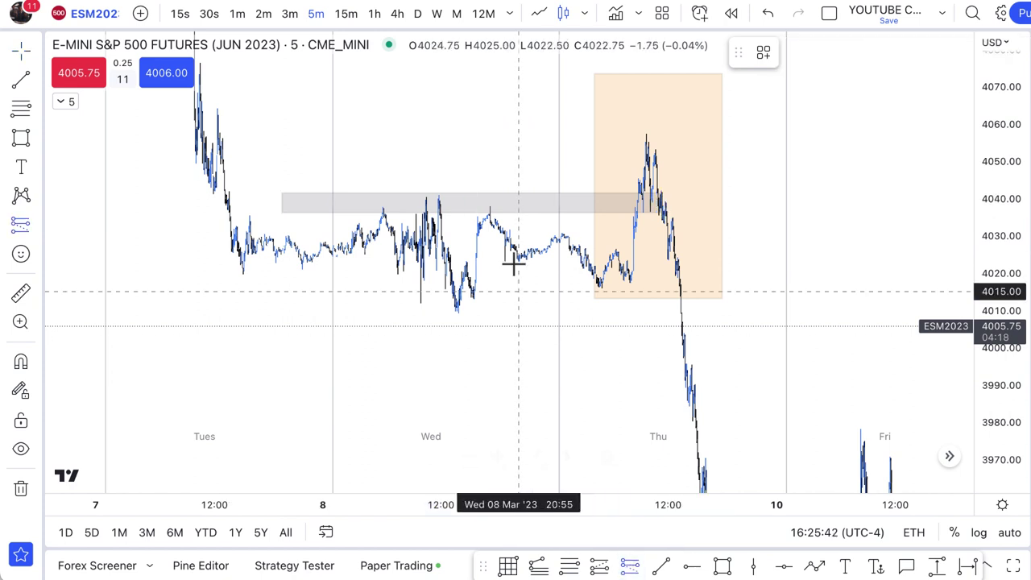
left_click(497, 220)
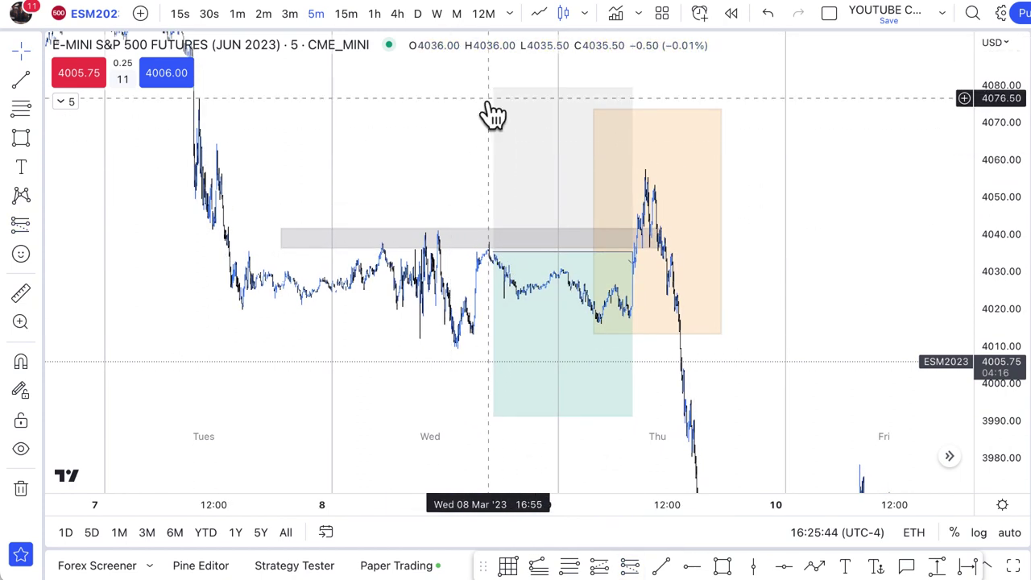
left_click_drag(496, 93, 472, 210)
left_click_drag(495, 271, 442, 314)
left_click_drag(405, 207, 405, 233)
left_click_drag(467, 329, 514, 319)
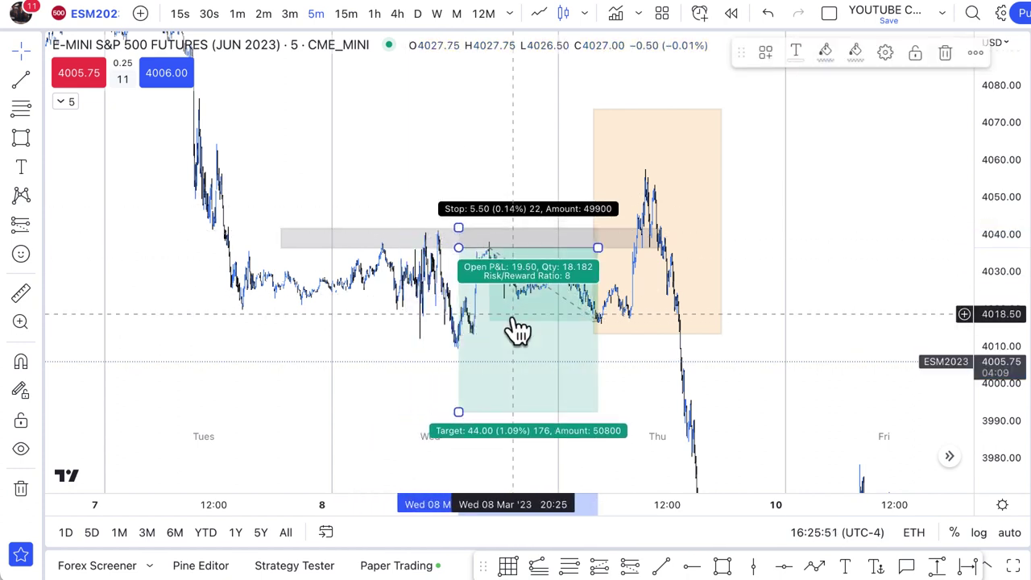
left_click(948, 53)
Step: Place a short position where Thursday's rally enters the gray zone, and delete it
scroll(721, 281, "right", 3)
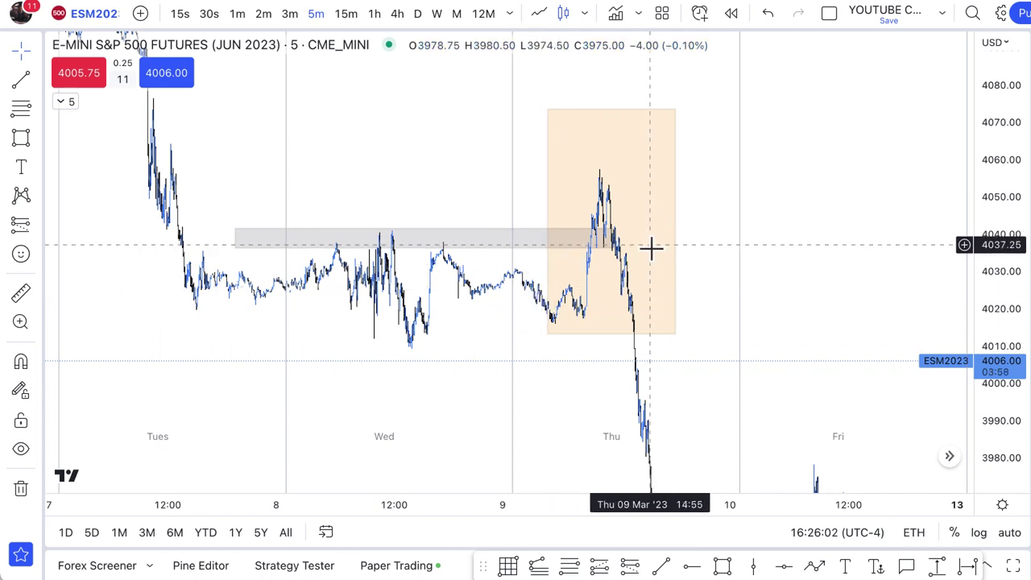
left_click_drag(724, 278, 878, 282)
scroll(702, 297, "up", 4)
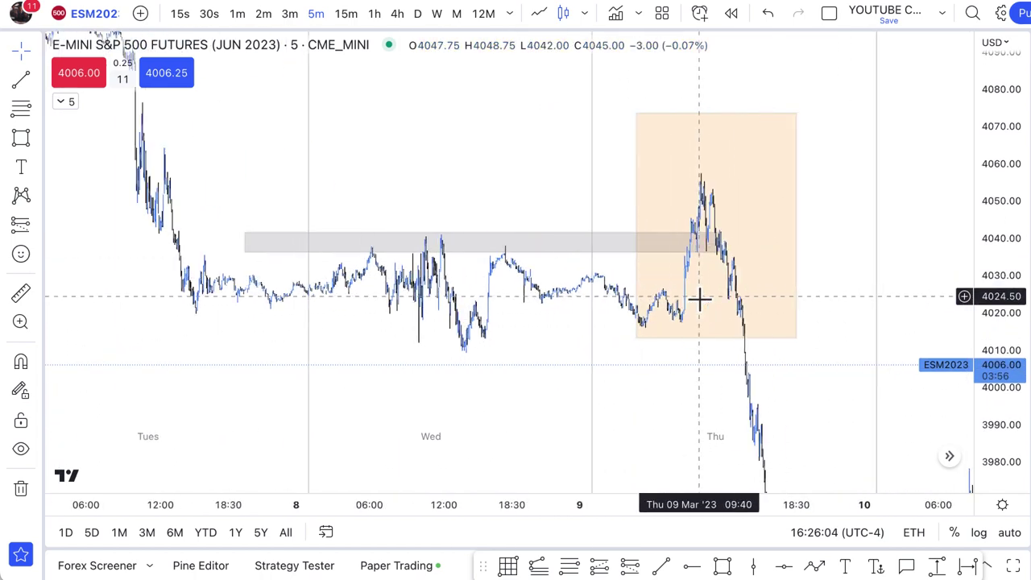
left_click_drag(989, 342, 975, 212)
scroll(617, 274, "down", 2)
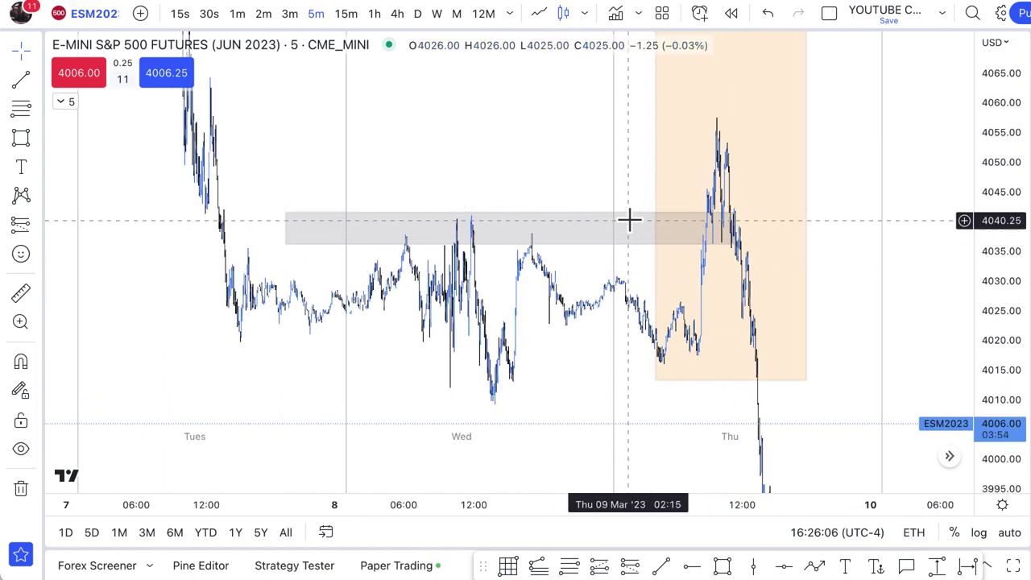
left_click_drag(829, 230, 727, 270)
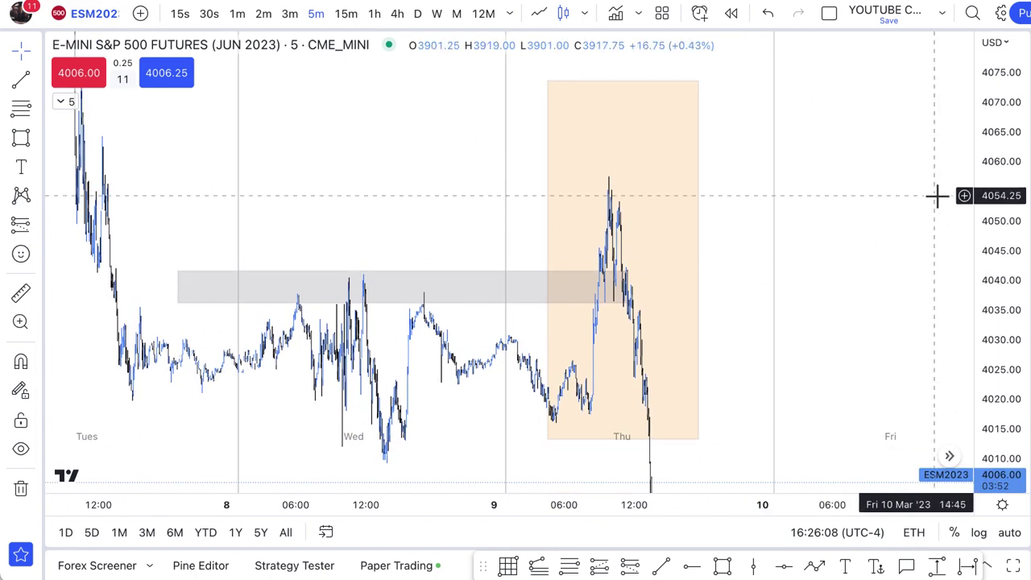
left_click_drag(979, 219, 979, 251)
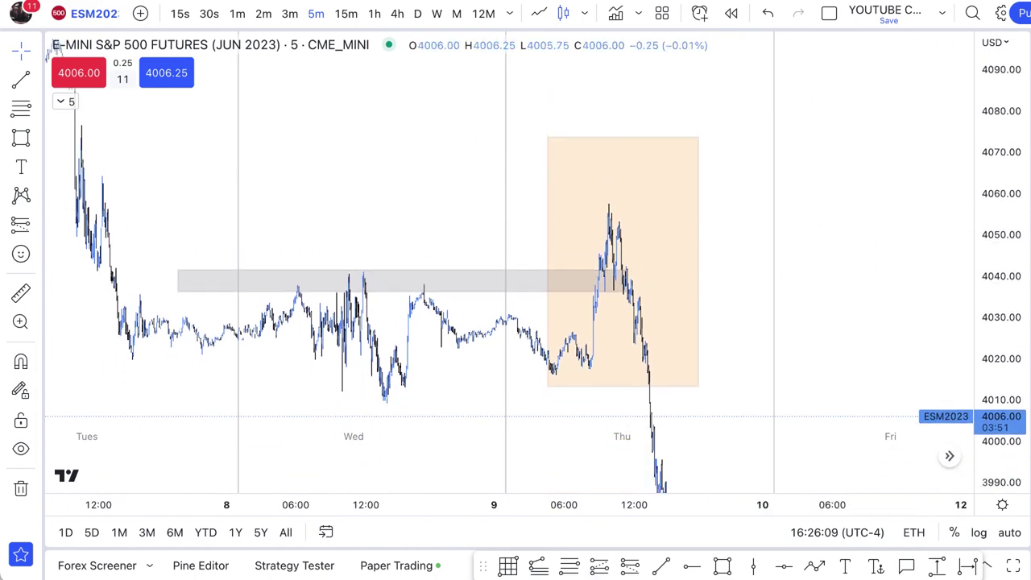
left_click(629, 569)
left_click(596, 281)
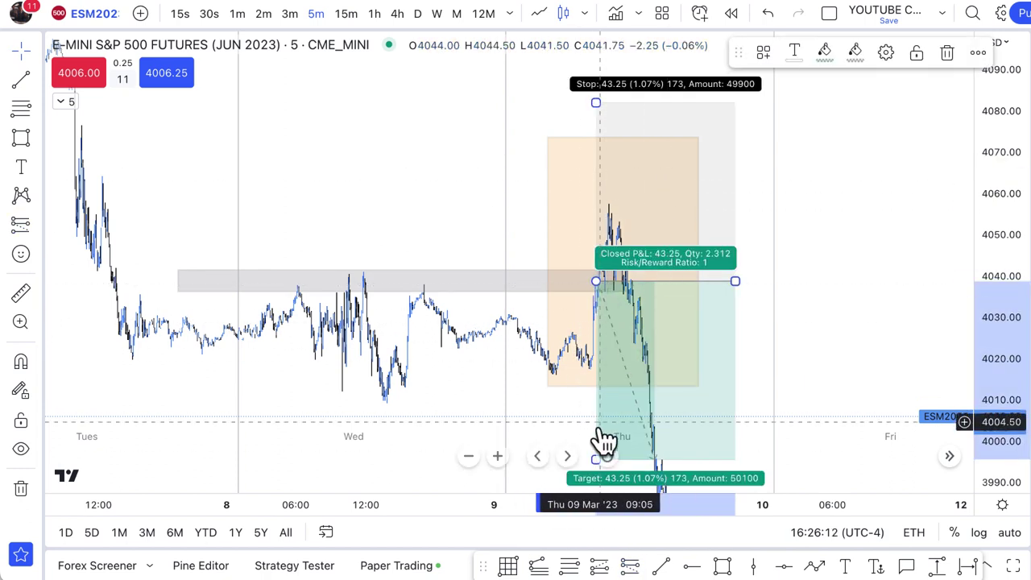
left_click(948, 55)
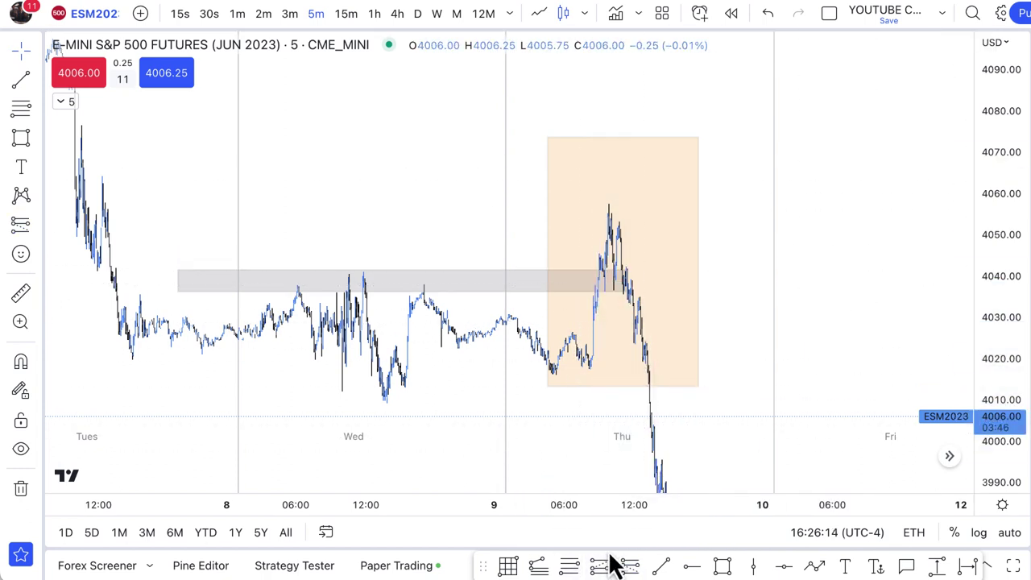
Step: Place a long position on Thursday's rally at the gray zone, adjust it to an 8-point stop and 43.25-point target, and delete it
left_click(593, 276)
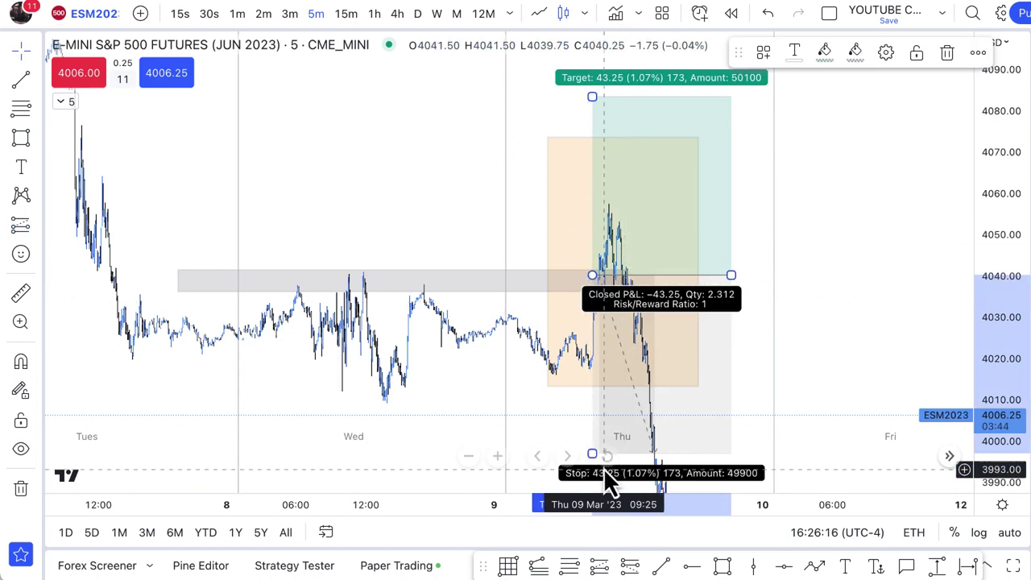
left_click_drag(1010, 170, 1011, 227)
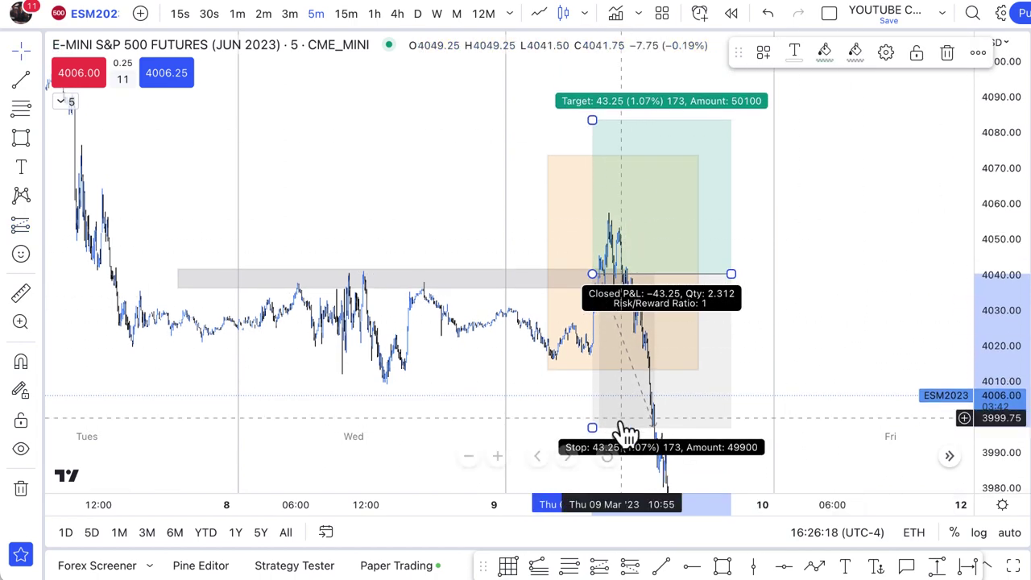
left_click_drag(594, 430, 605, 287)
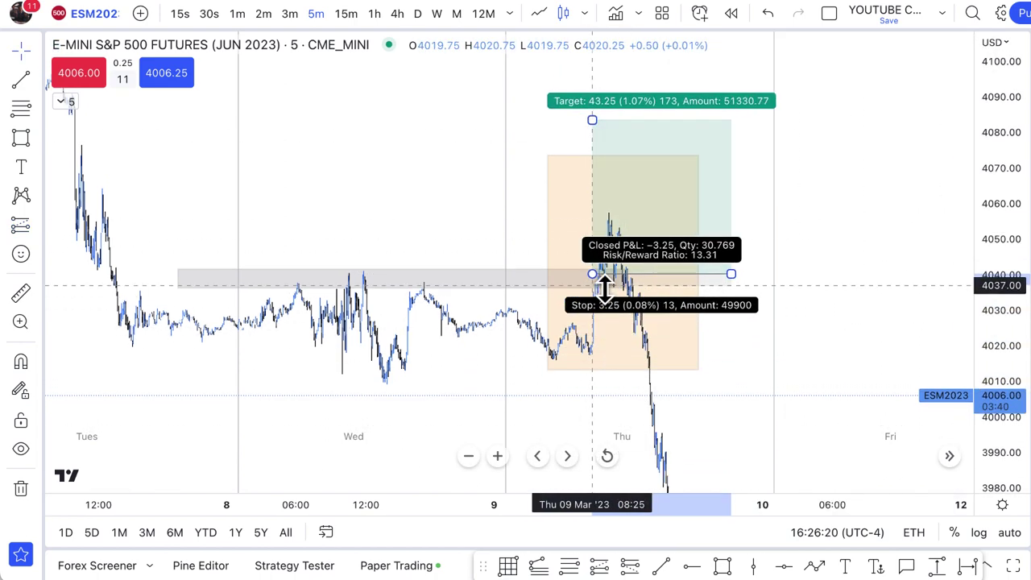
left_click_drag(684, 231, 621, 218)
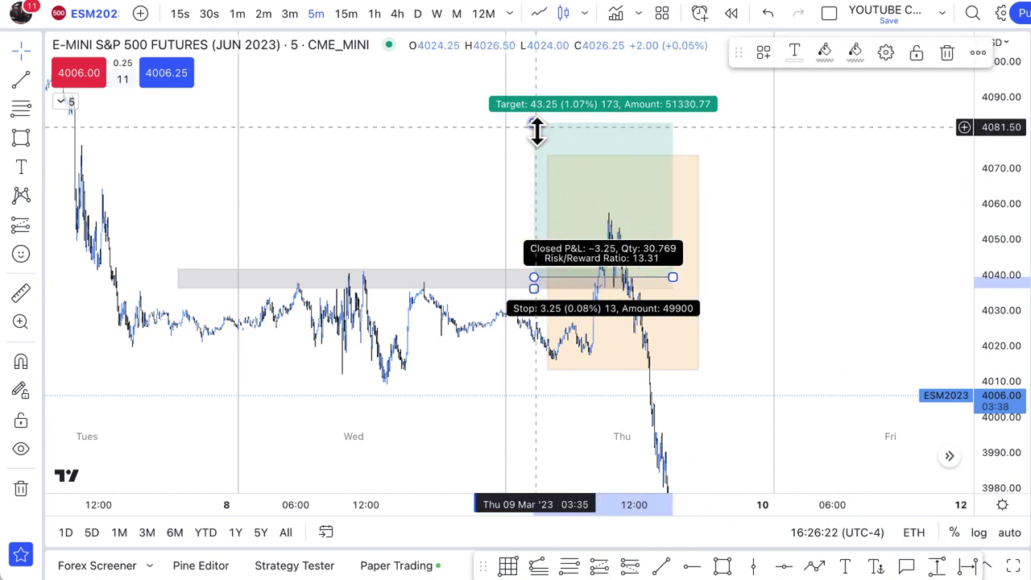
left_click_drag(534, 126, 534, 106)
left_click_drag(535, 277, 535, 261)
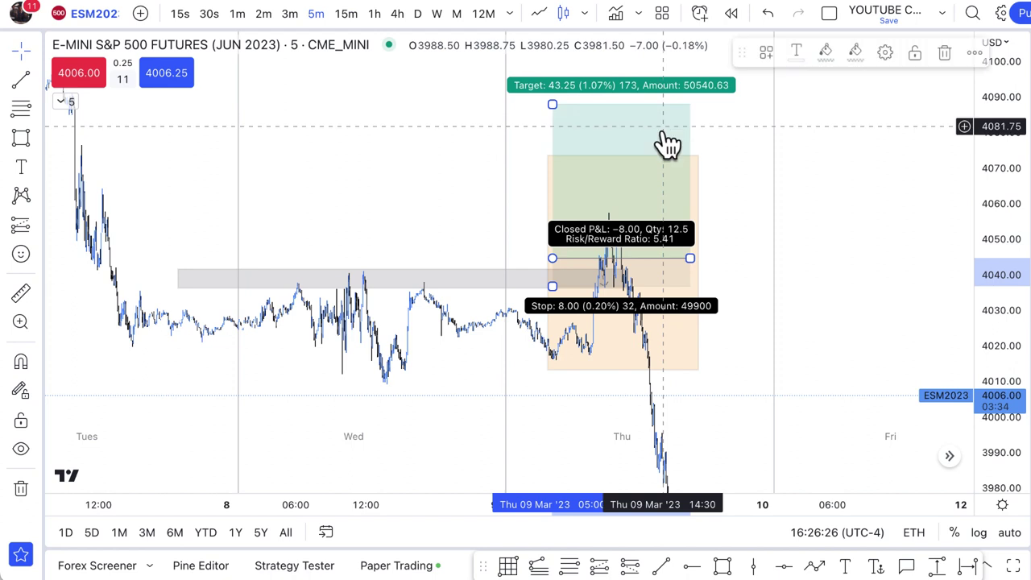
left_click(946, 54)
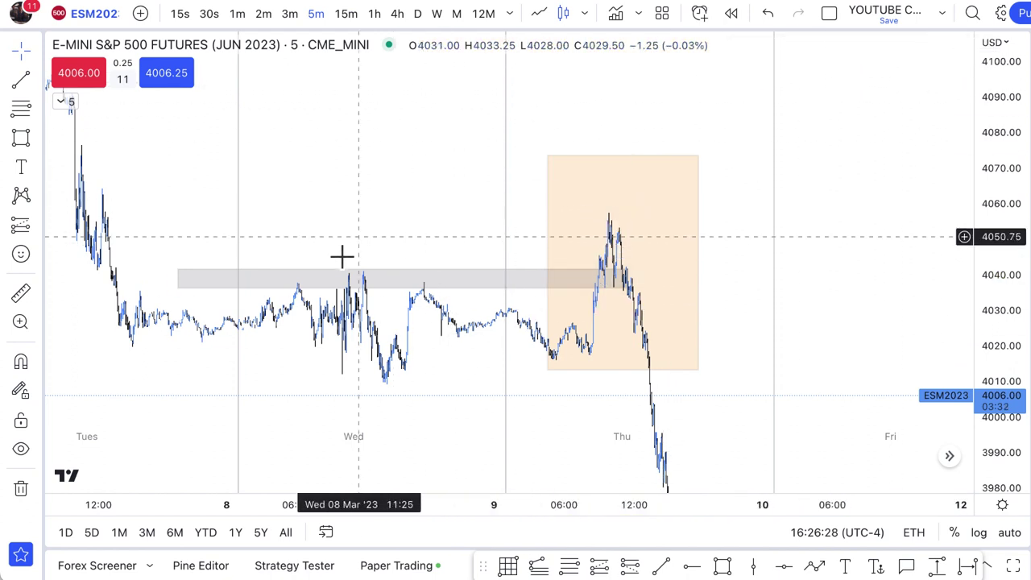
Step: Draw a gray rectangle from Tuesday 7 March 11:35 at 4063.75 to Thursday 9 March 22:05 at 4052.75
scroll(621, 206, "up", 1)
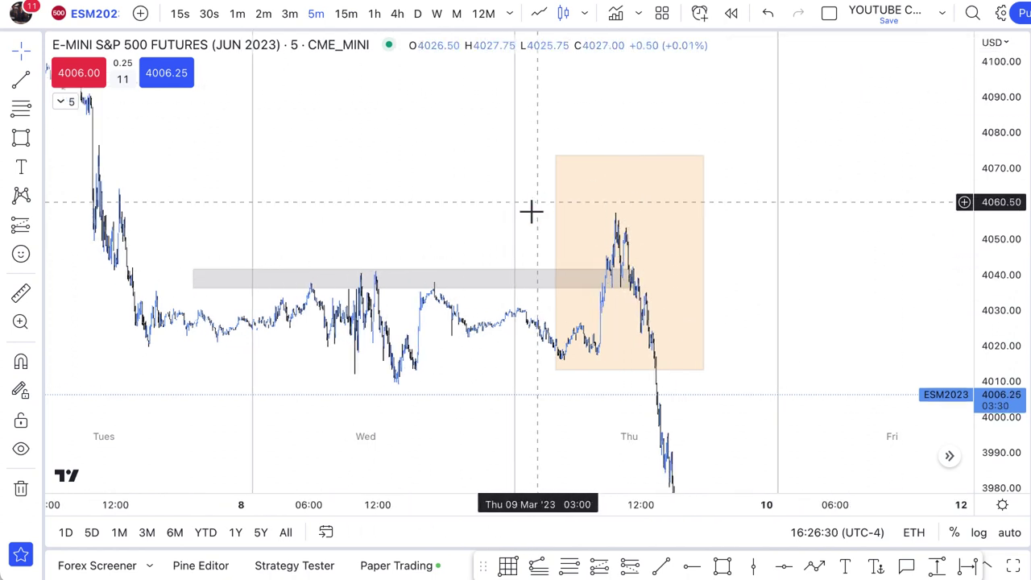
scroll(649, 305, "up", 2)
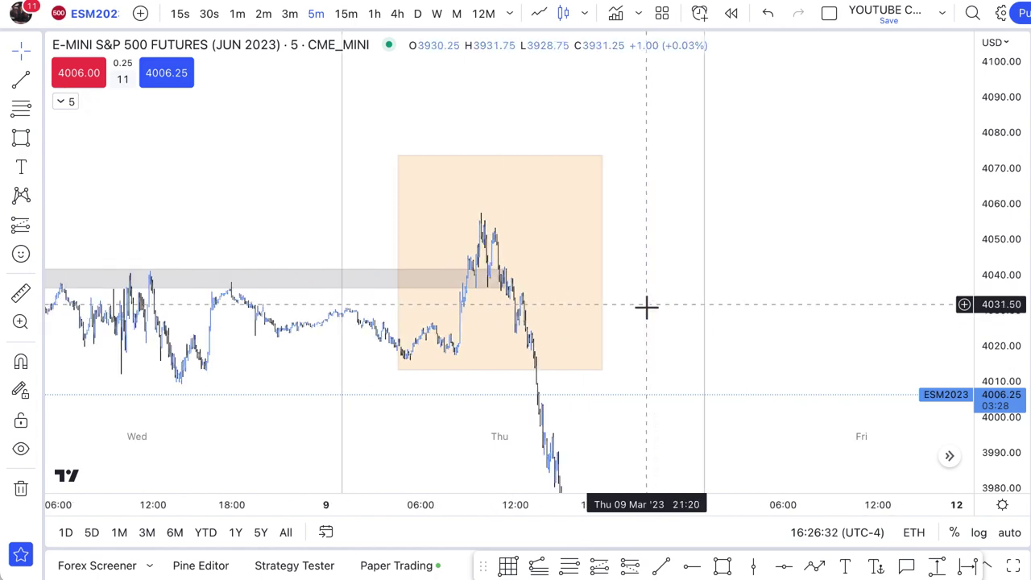
left_click_drag(629, 346, 873, 303)
scroll(838, 305, "down", 2)
scroll(838, 305, "down", 1)
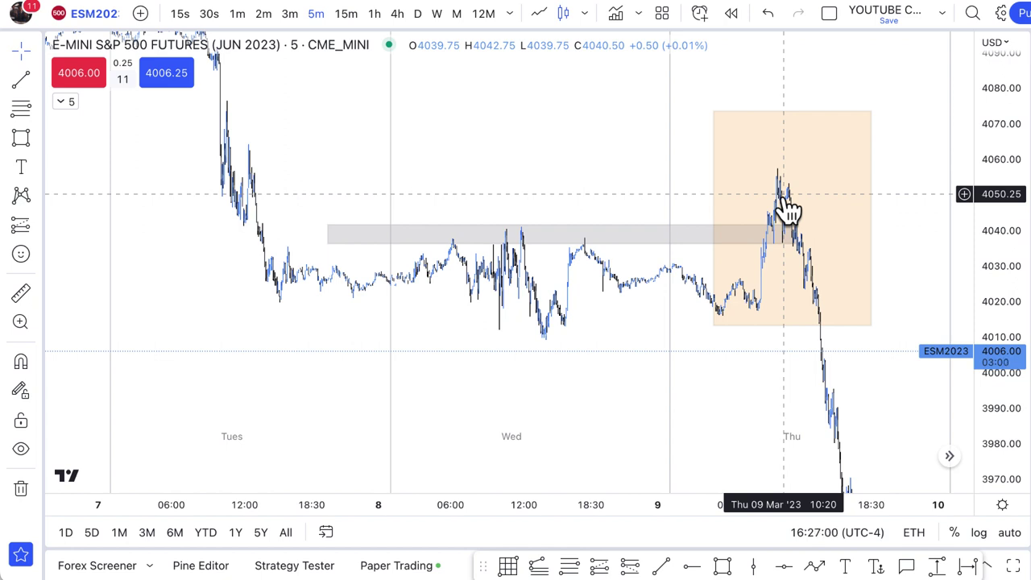
left_click(21, 138)
left_click(239, 146)
left_click(883, 187)
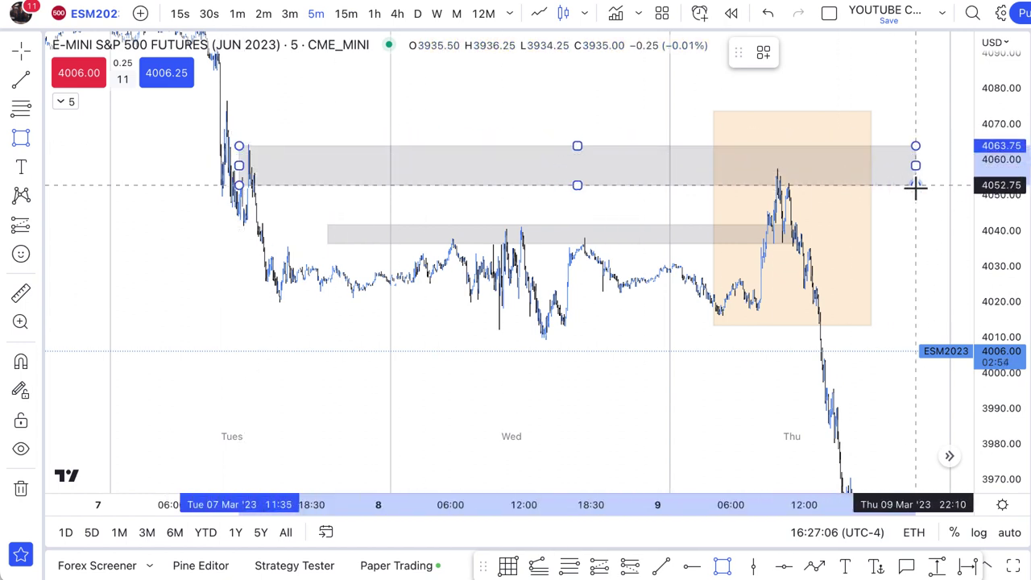
left_click(914, 185)
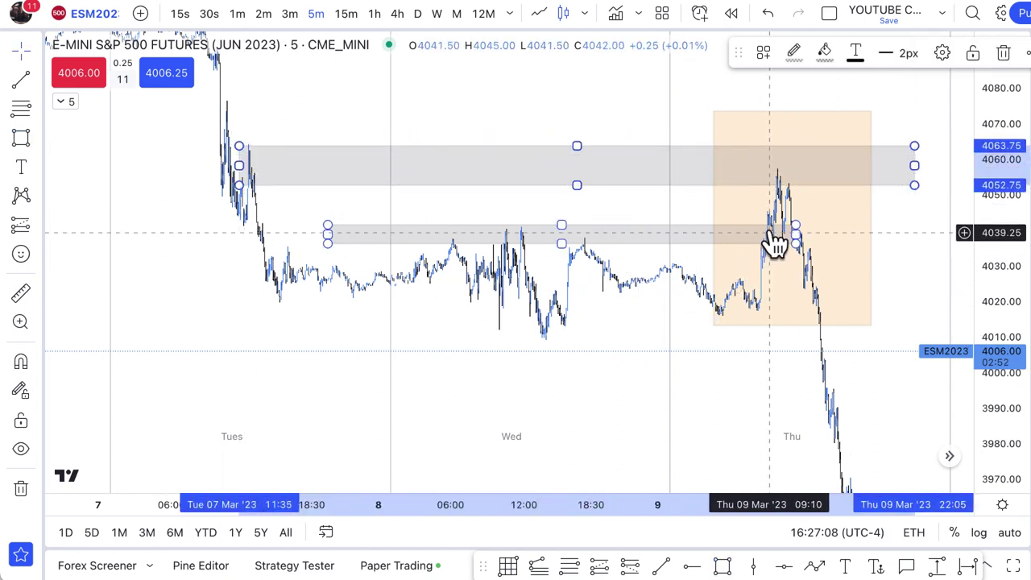
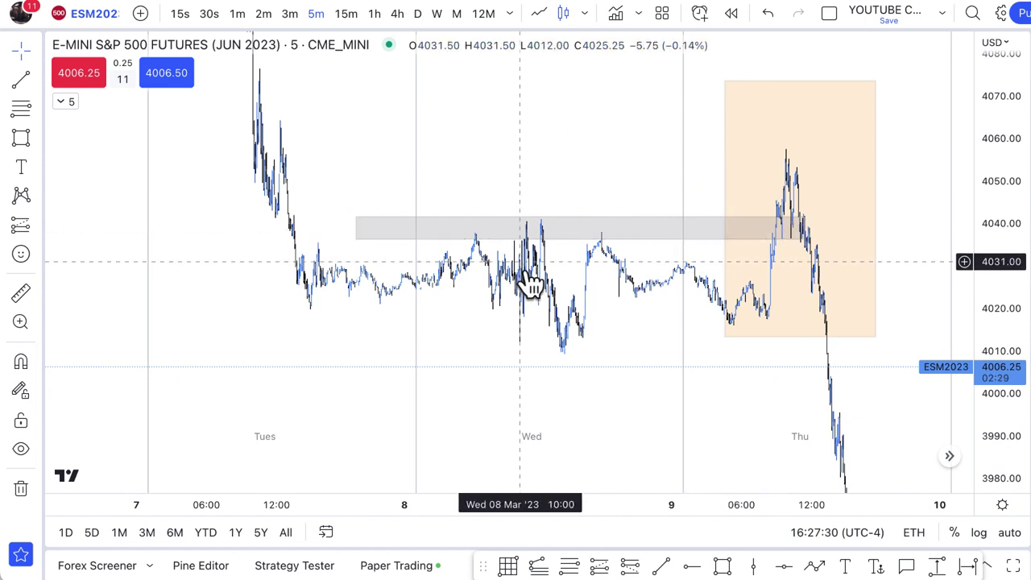
Step: Examine the wider price action from late February up to Thursday's spike into the orange zone
scroll(607, 309, "up", 1)
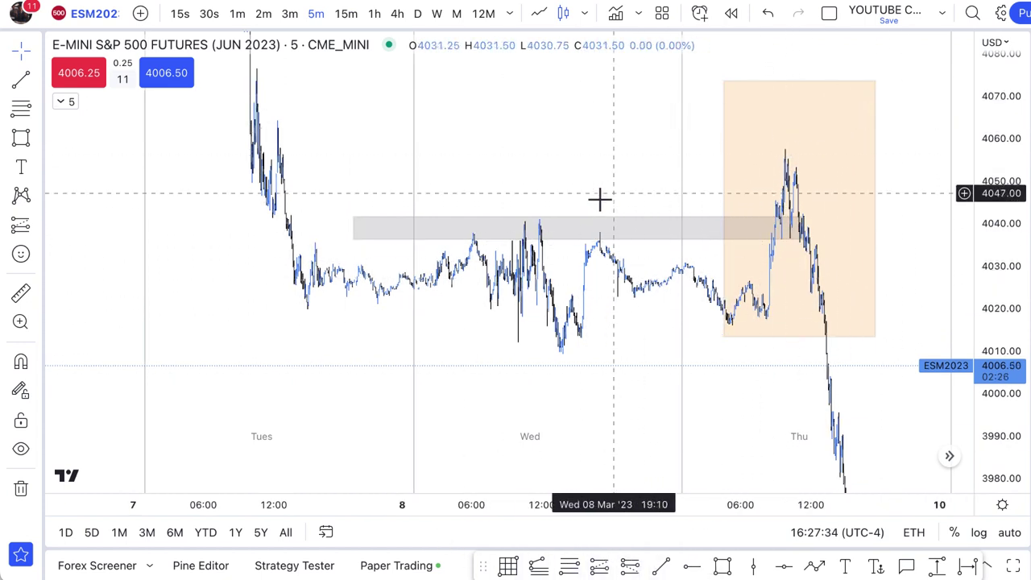
left_click_drag(545, 149, 539, 216)
scroll(637, 212, "down", 5)
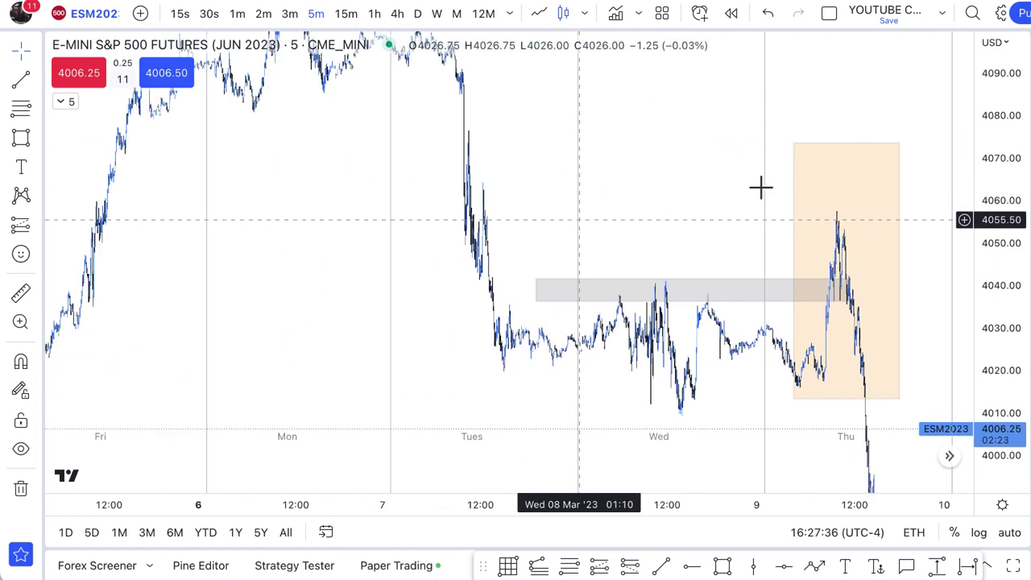
left_click_drag(994, 115, 995, 233)
left_click_drag(669, 215, 416, 254)
scroll(486, 210, "down", 4)
left_click_drag(524, 204, 599, 184)
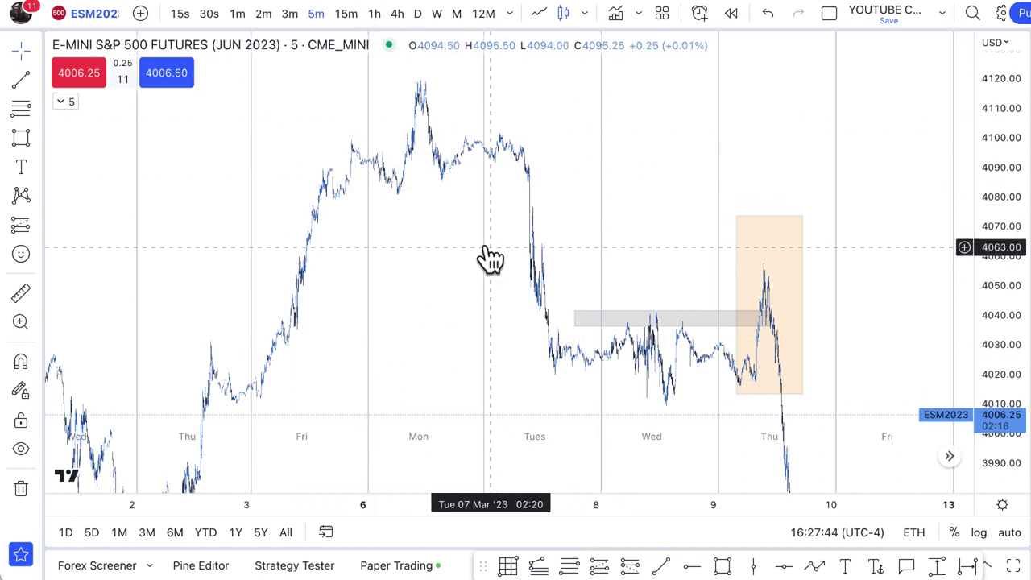
mouse_move(698, 233)
left_mouse_down()
mouse_move(650, 168)
mouse_move(678, 173)
left_mouse_up()
left_click_drag(979, 166, 972, 226)
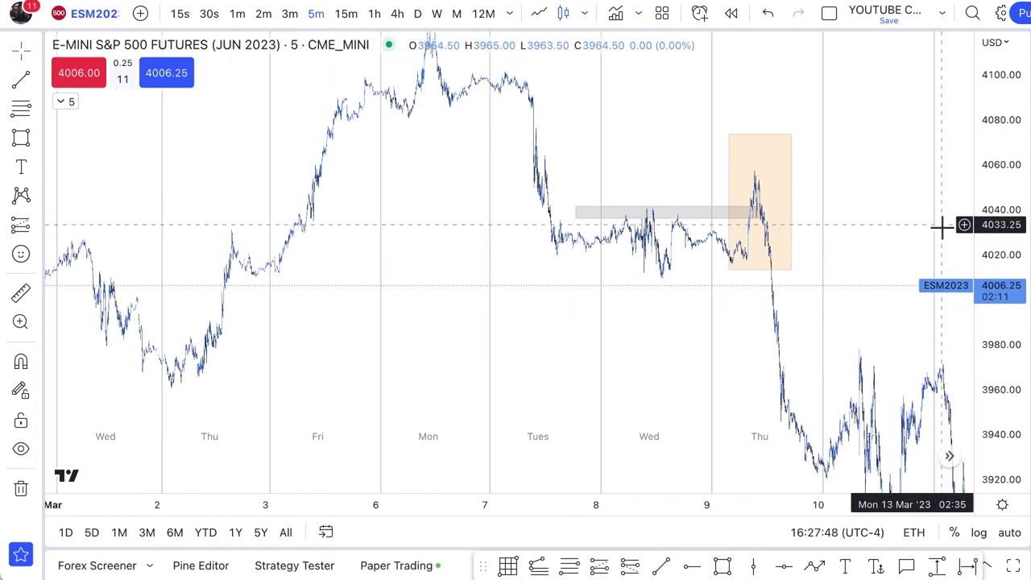
left_click_drag(408, 328, 551, 325)
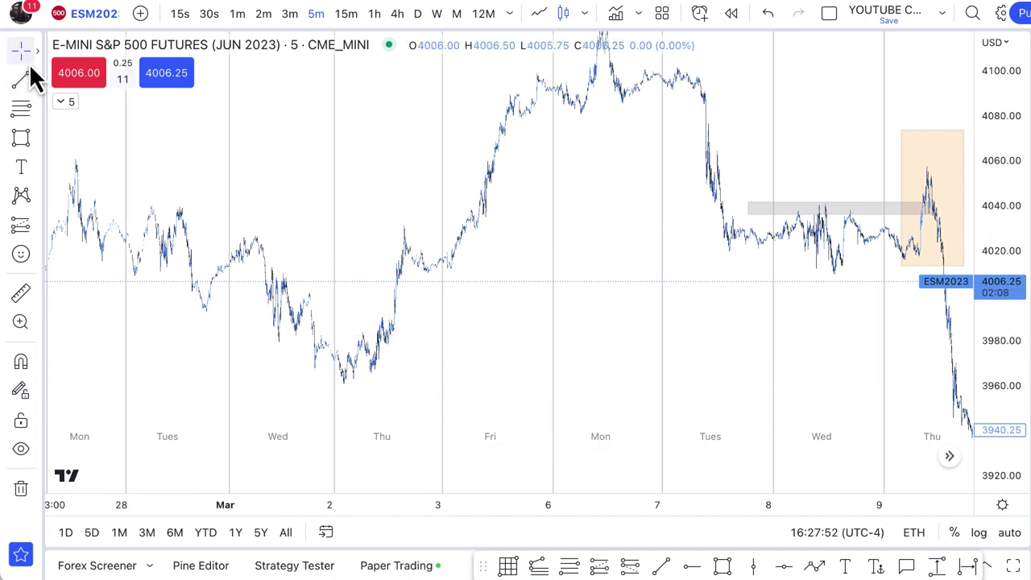
Step: Draw a horizontal trend line at the Thursday 2 March low, 3961.00, extending to Thursday 9 March
key("alt+t")
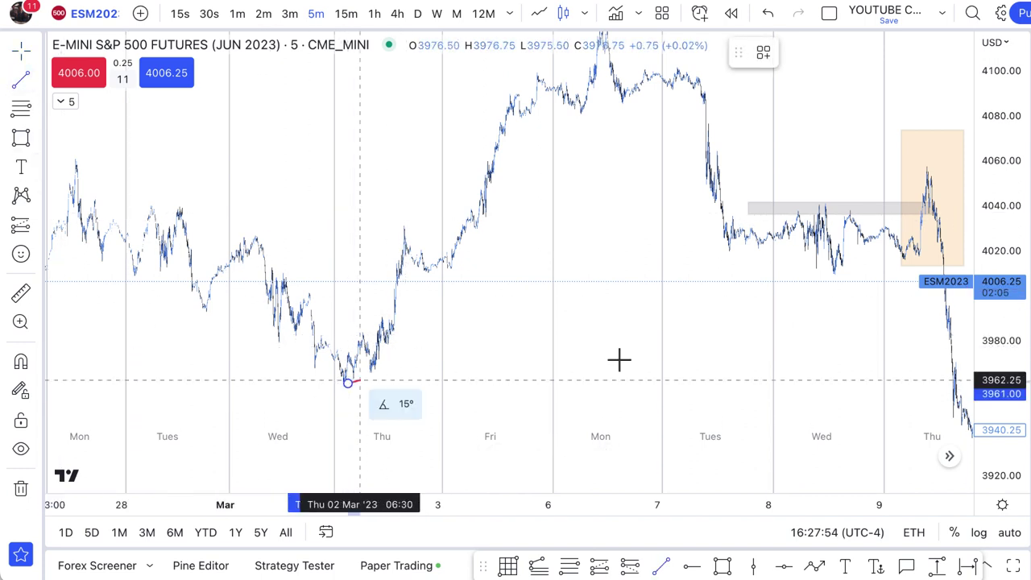
left_click(959, 383)
left_click_drag(815, 333, 700, 363)
right_click(700, 363)
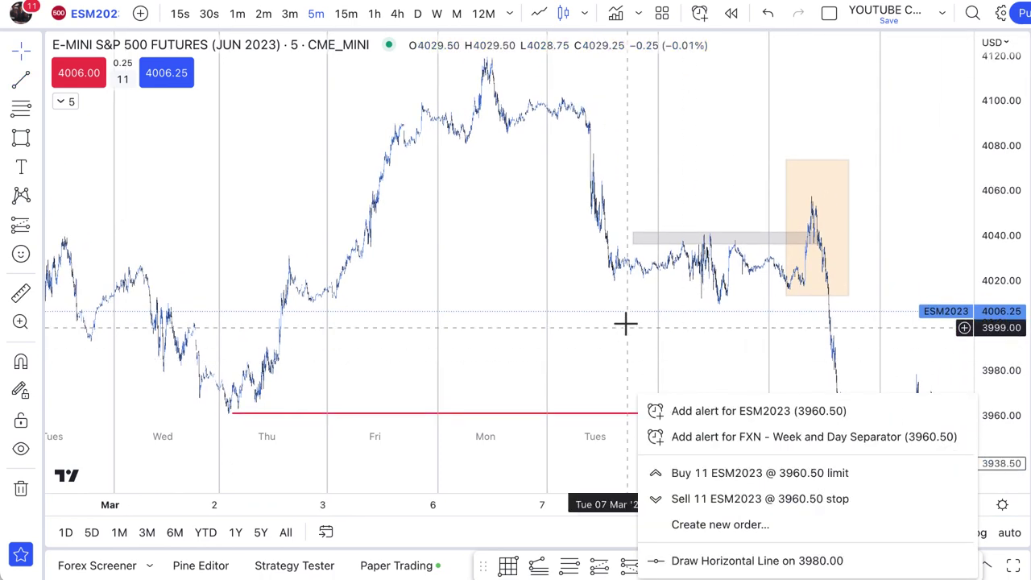
left_click(568, 324)
Step: Draw a horizontal trend line from the Monday 27 February high, 4061.00, to Friday 3 March
left_click_drag(410, 267, 684, 205)
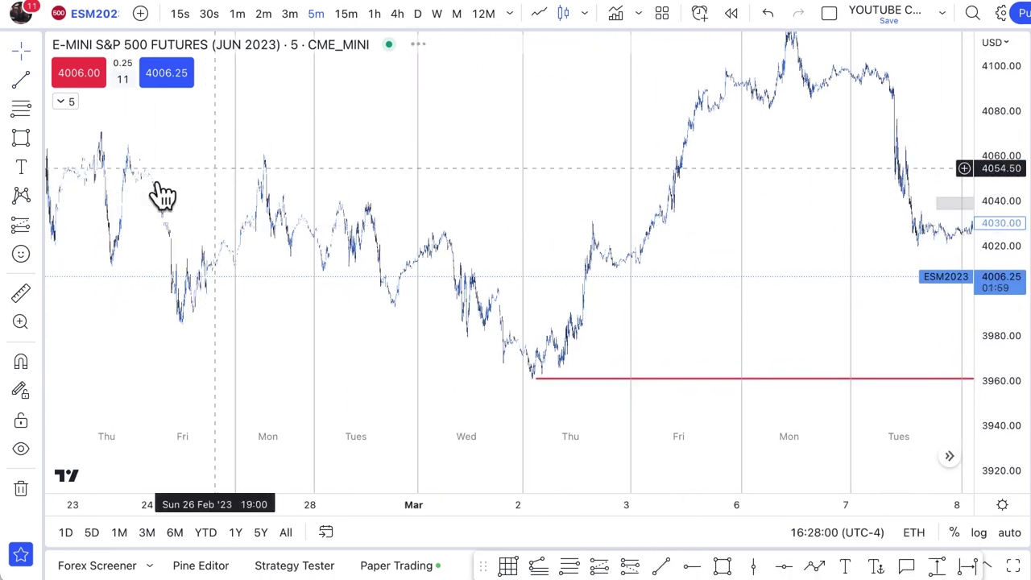
left_click(21, 79)
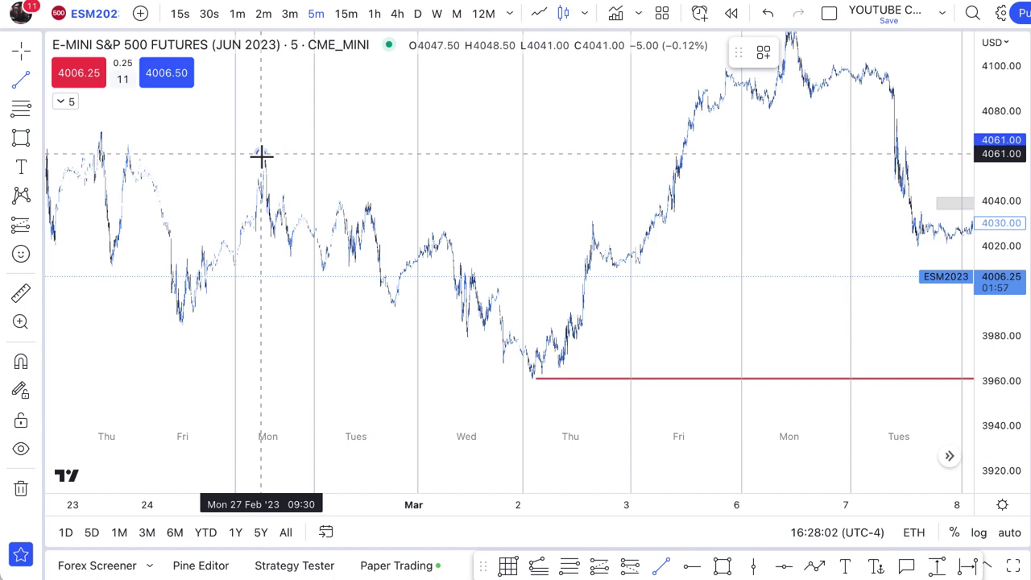
left_click(260, 154)
left_click(706, 133)
Step: Draw a horizontal trend line just above the Thursday 23 February high, at about 4074, extending to Friday 3 March
left_click_drag(383, 146, 560, 231)
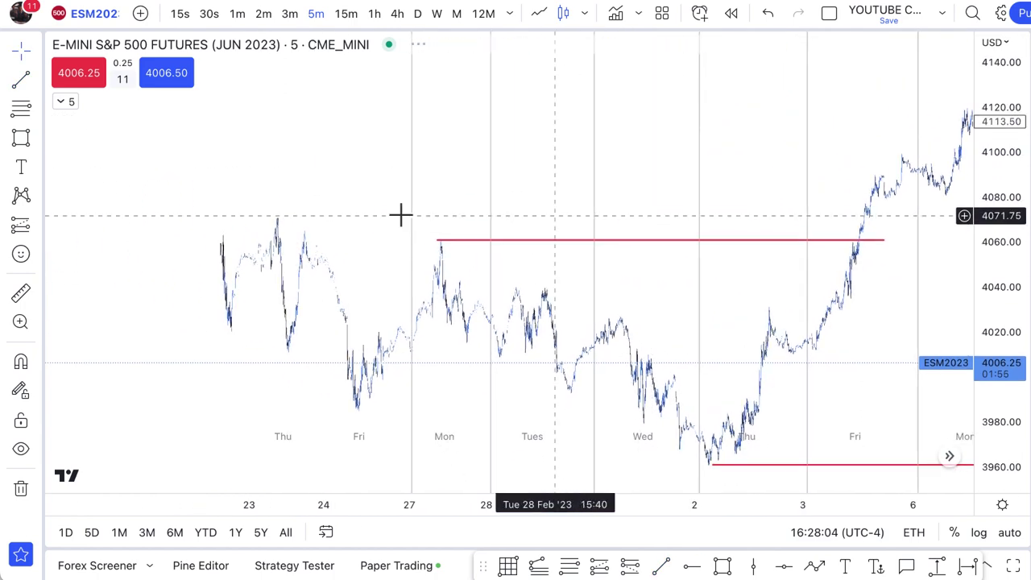
key("alt+t")
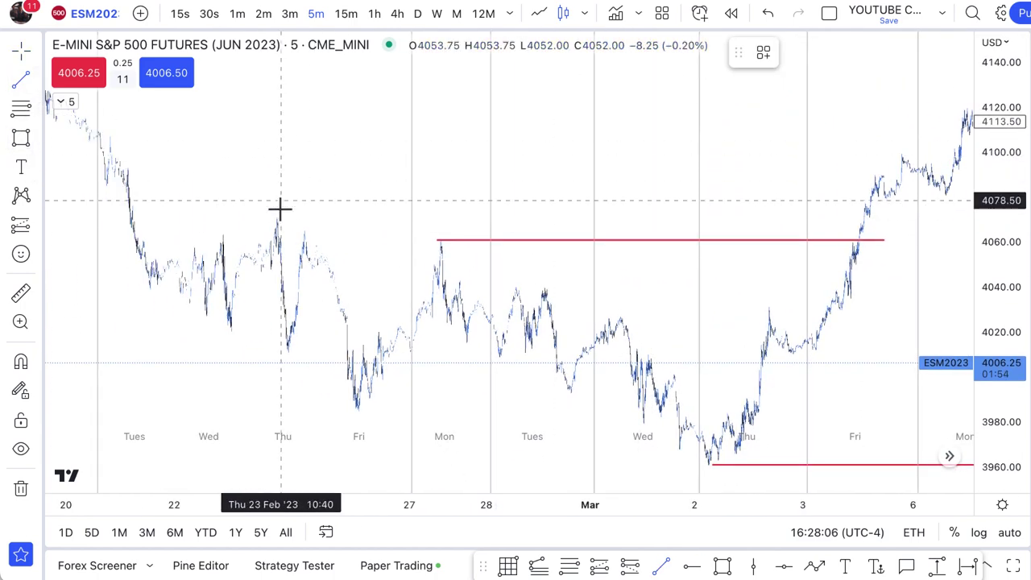
left_click(900, 132, "shift")
Step: Examine how Thursday 9 March's selloff from the orange zone relates to the red line at the 2 March low
left_click_drag(770, 131, 390, 141)
left_click_drag(603, 234, 401, 182)
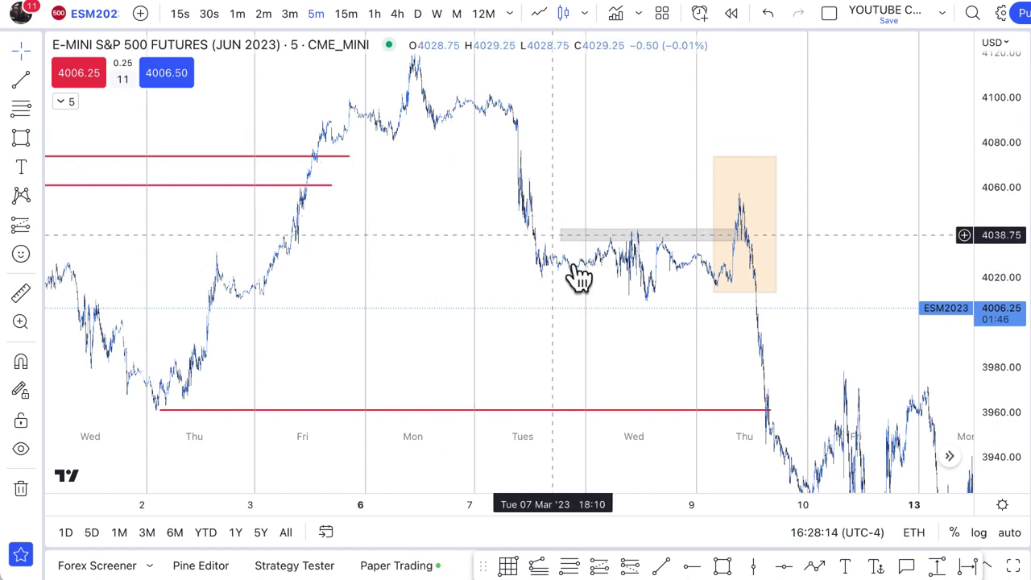
left_click_drag(409, 375, 452, 221)
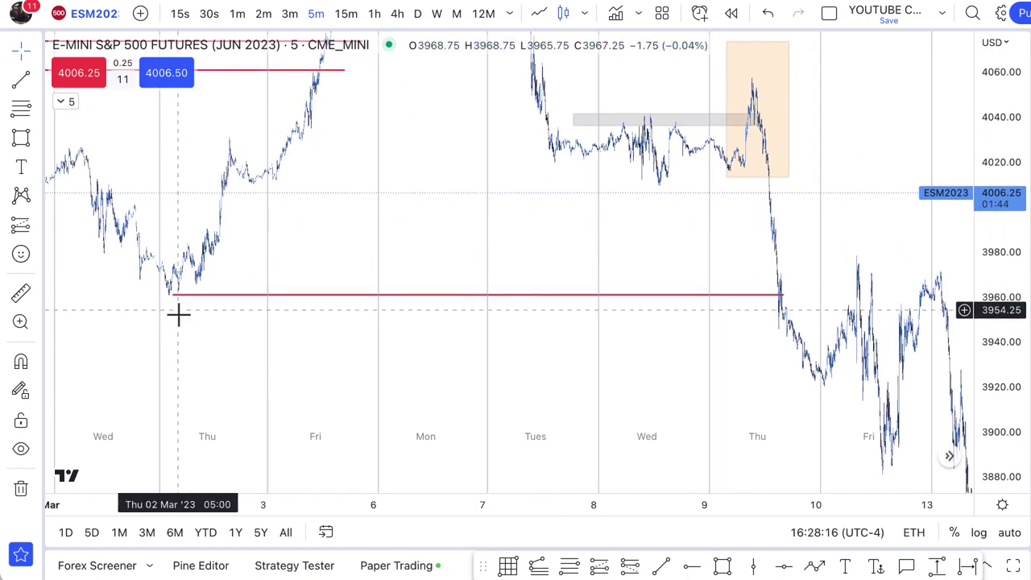
left_click_drag(530, 183, 522, 285)
scroll(532, 249, "up", 5)
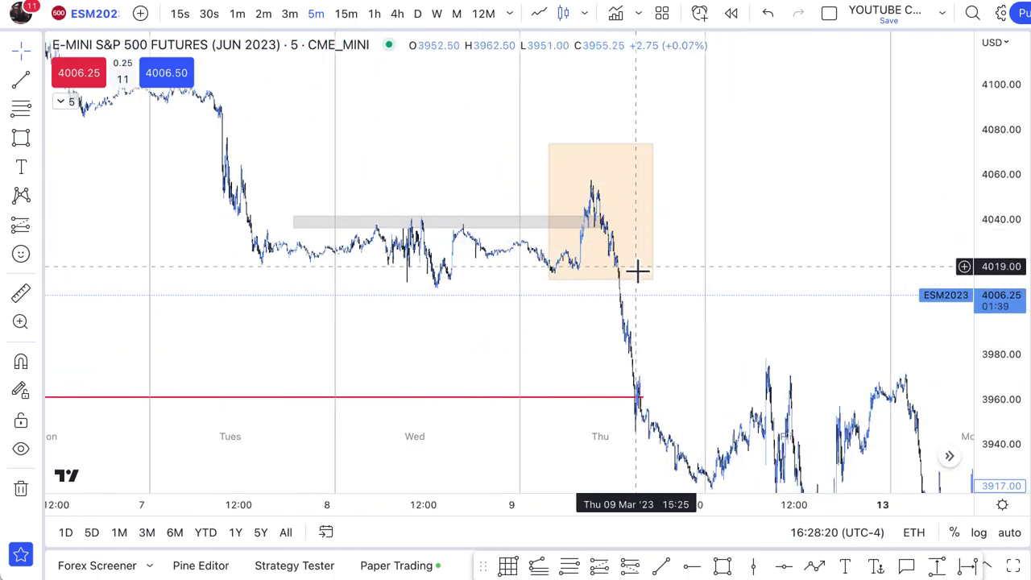
left_click_drag(656, 301, 790, 289)
scroll(731, 280, "up", 3)
left_click_drag(999, 313, 1004, 187)
left_click_drag(627, 317, 687, 361)
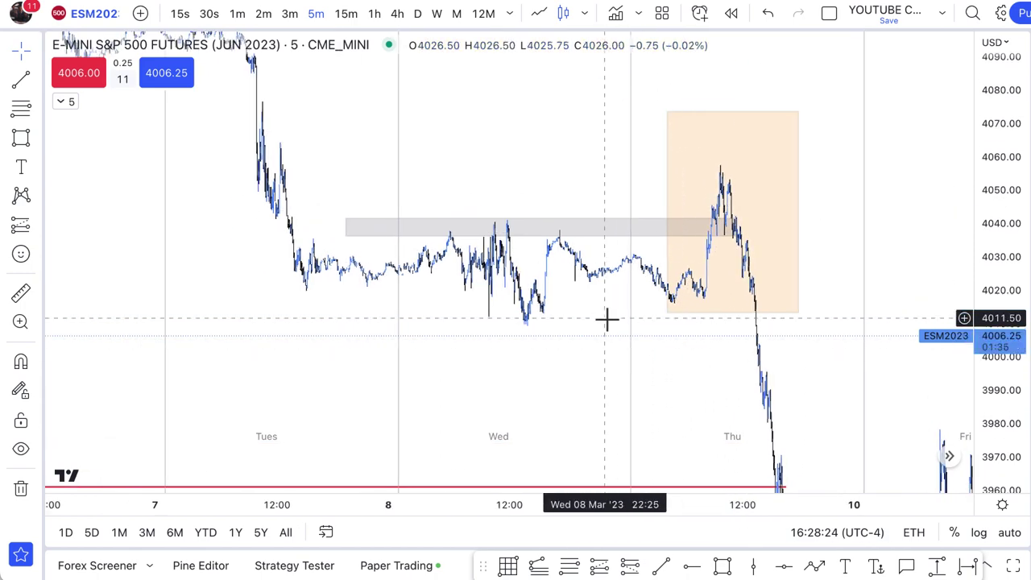
Step: Examine Thursday's spike through the gray zone above Wednesday's highs and the reversal inside the orange zone
scroll(605, 320, "up", 2)
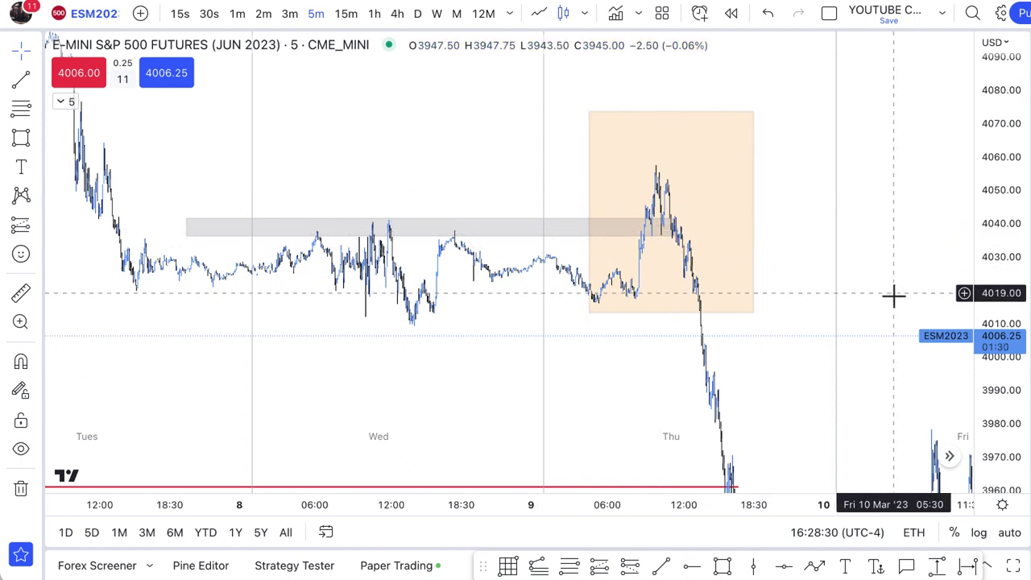
scroll(893, 295, "down", 1)
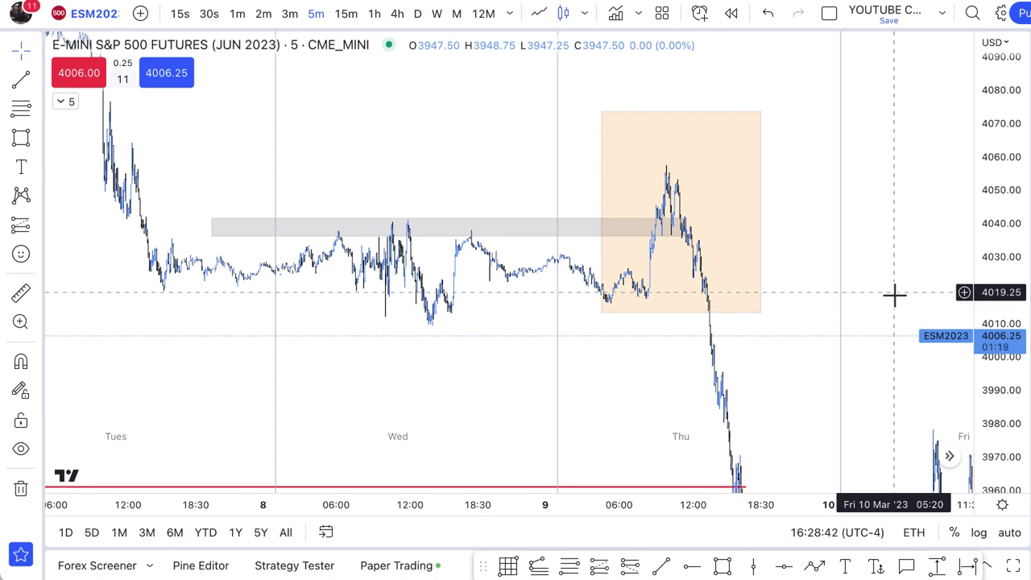
left_click_drag(760, 389, 823, 400)
left_click_drag(621, 390, 663, 385)
scroll(940, 336, "up", 3)
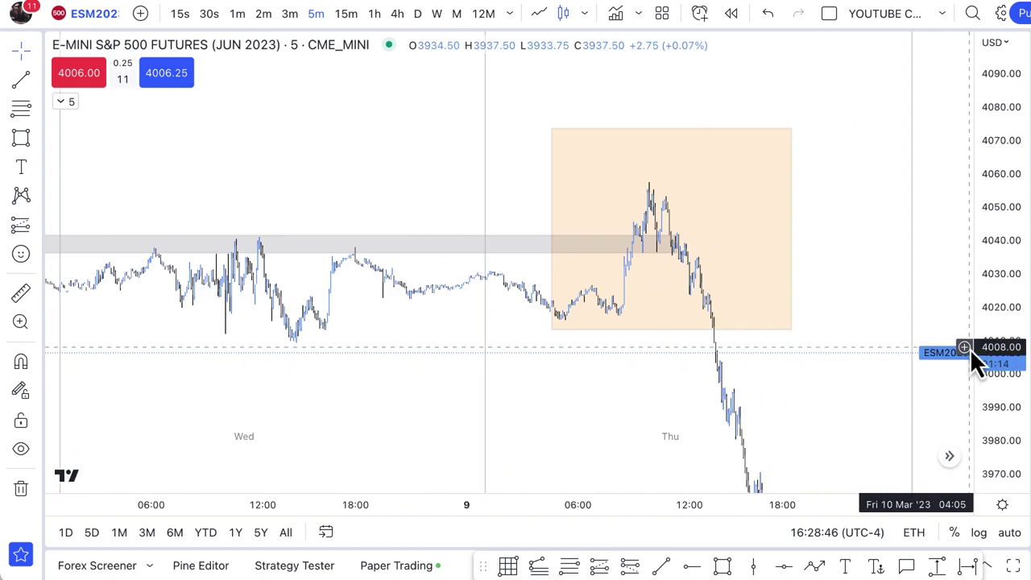
left_click_drag(990, 346, 985, 162)
left_click_drag(846, 205, 868, 253)
scroll(846, 256, "down", 3)
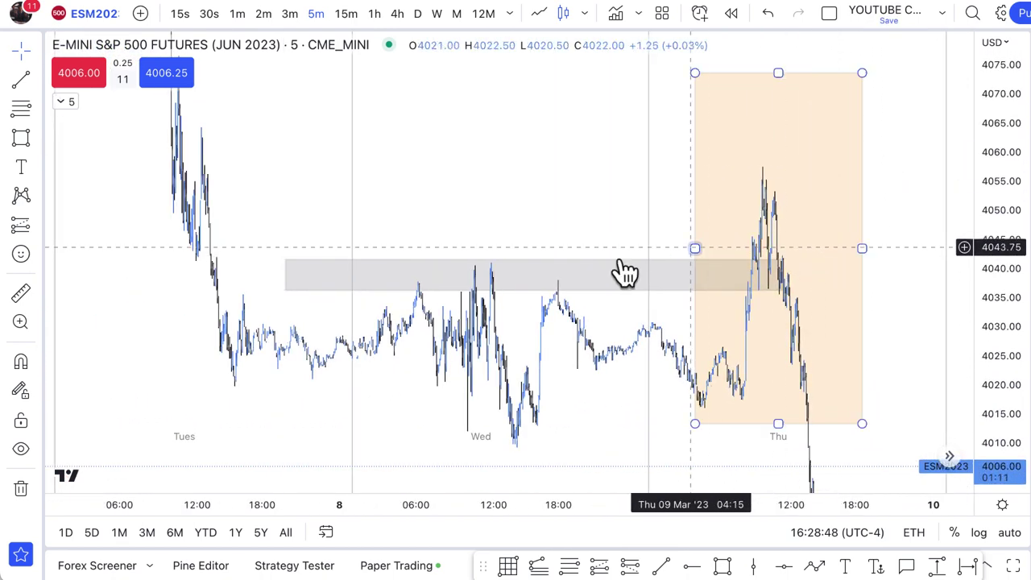
scroll(582, 272, "up", 3)
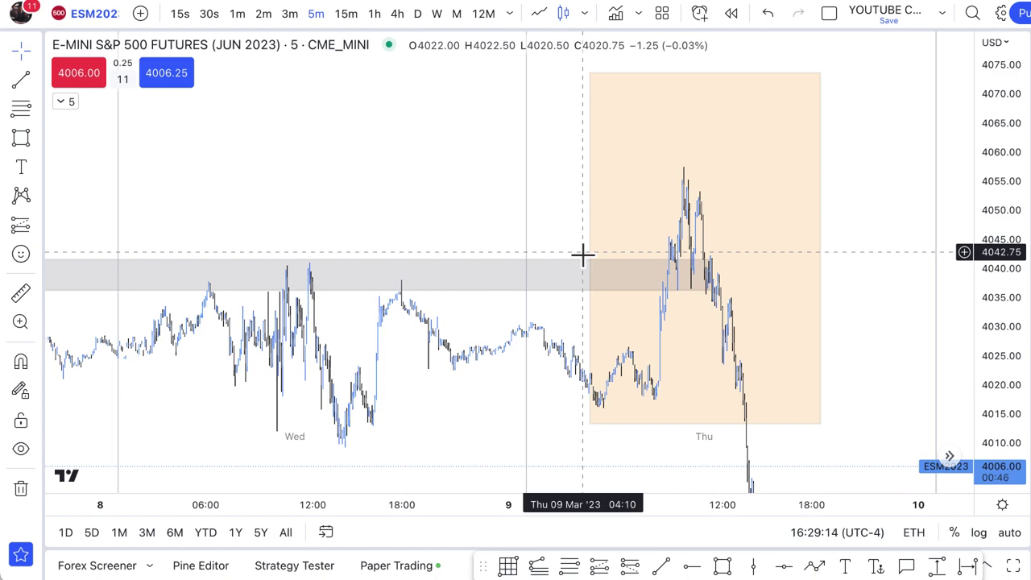
scroll(583, 255, "down", 5)
scroll(587, 254, "up", 2)
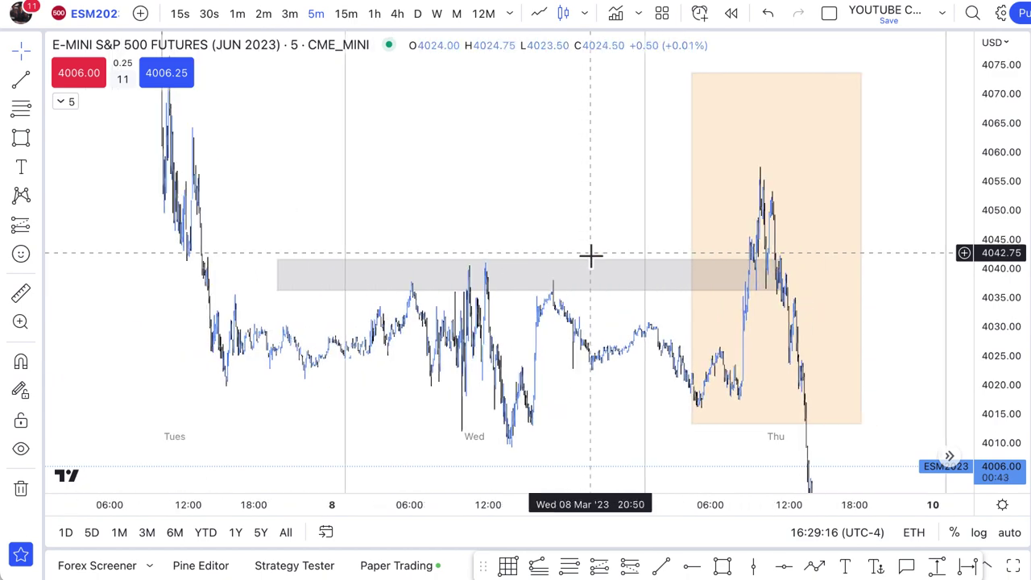
scroll(589, 255, "up", 1)
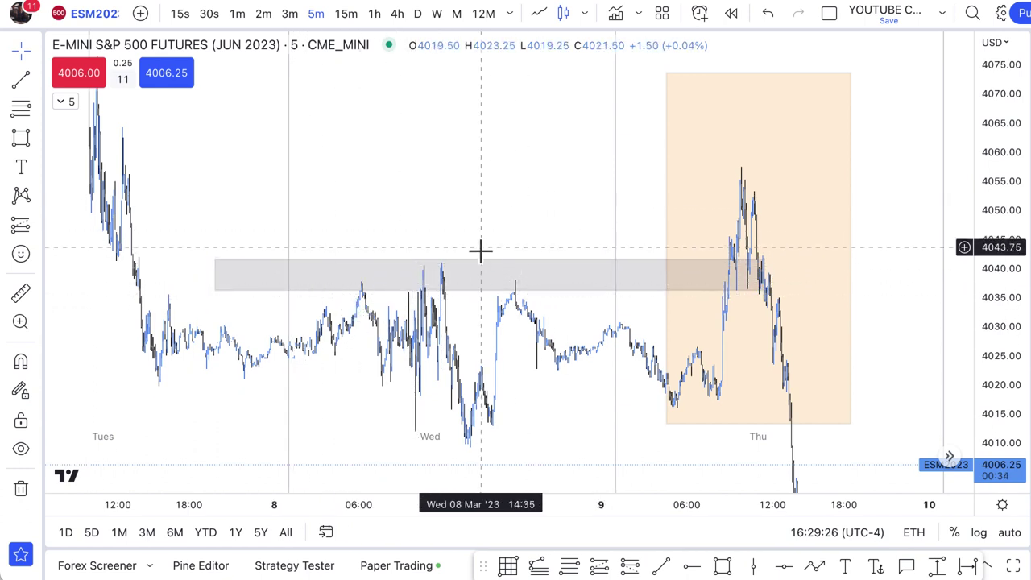
scroll(518, 242, "right", 5)
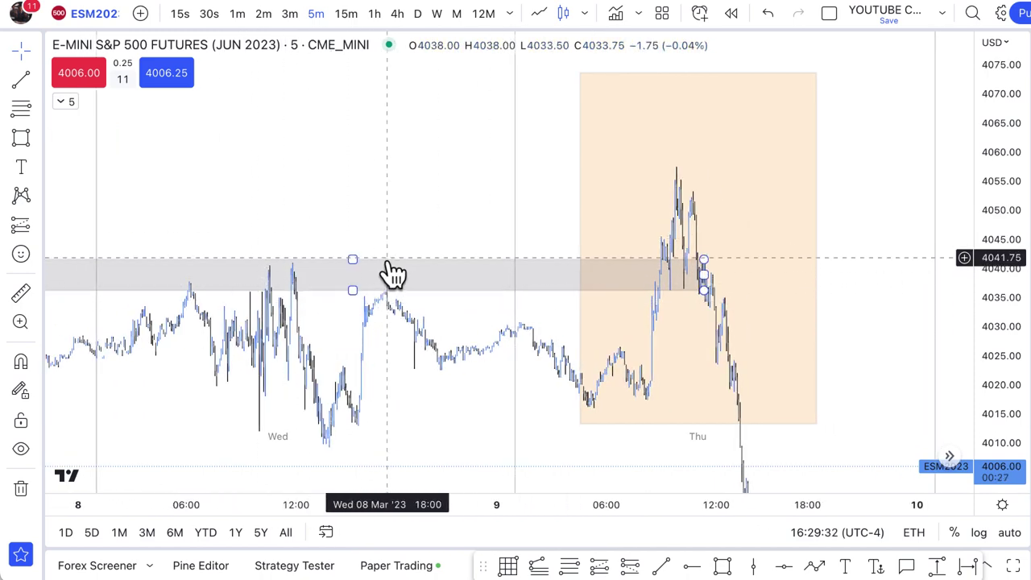
Step: Narrow the orange zone around Thursday 9 March's peak so it spans 09:25 to 10:05
scroll(384, 258, "up", 3)
scroll(403, 228, "left", 3)
scroll(564, 230, "up", 3)
left_click_drag(1016, 380, 1008, 326)
left_click_drag(878, 309, 892, 235)
scroll(879, 233, "down", 3)
left_click_drag(994, 201, 995, 246)
scroll(563, 304, "up", 2)
left_click(338, 369)
mouse_move(337, 369)
left_mouse_down()
mouse_move(462, 365)
mouse_move(511, 377)
left_mouse_up()
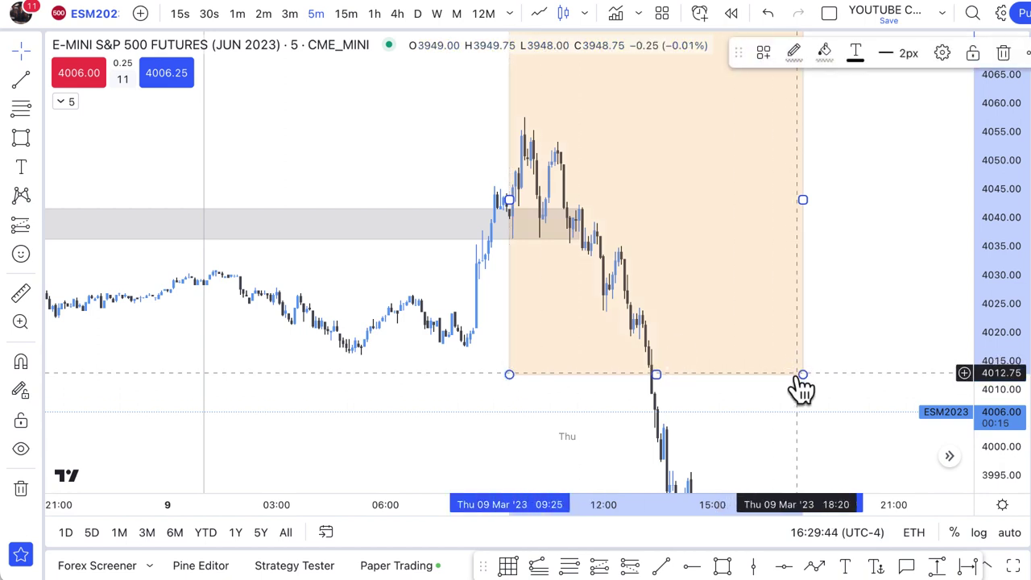
left_click_drag(800, 375, 534, 372)
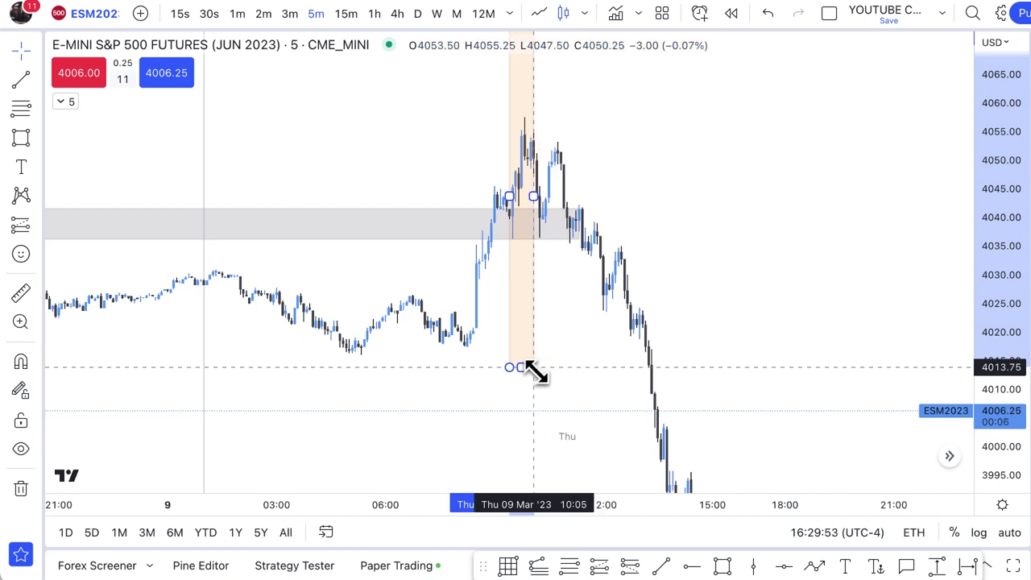
Step: Extend the orange zone's start back before Thursday's morning rally, keeping its 10:05 end, and delete the zone
left_click_drag(679, 259, 728, 359)
scroll(856, 249, "down", 3)
left_click_drag(850, 261, 841, 175)
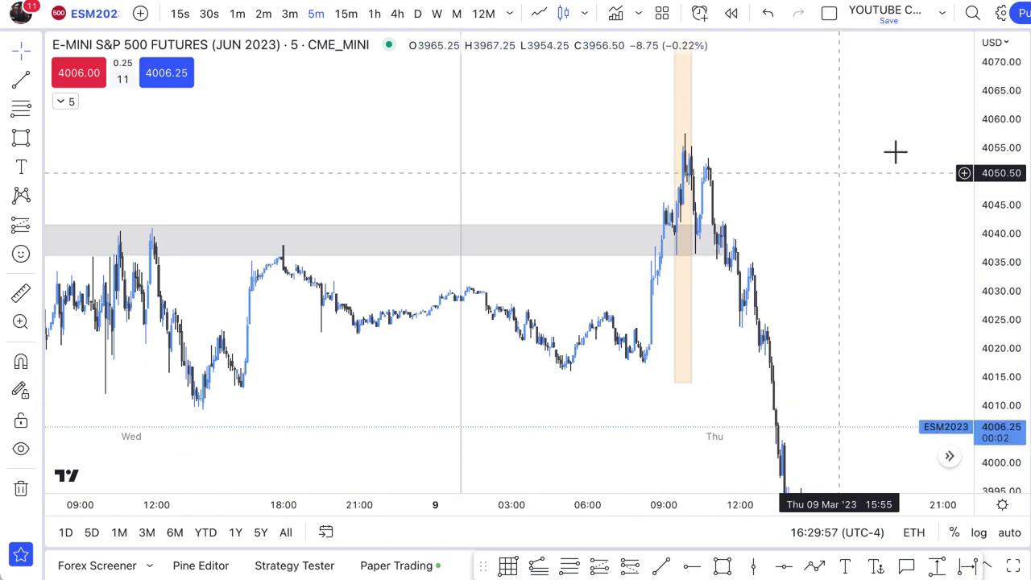
left_click_drag(1001, 129, 1002, 178)
left_click_drag(671, 372, 617, 374)
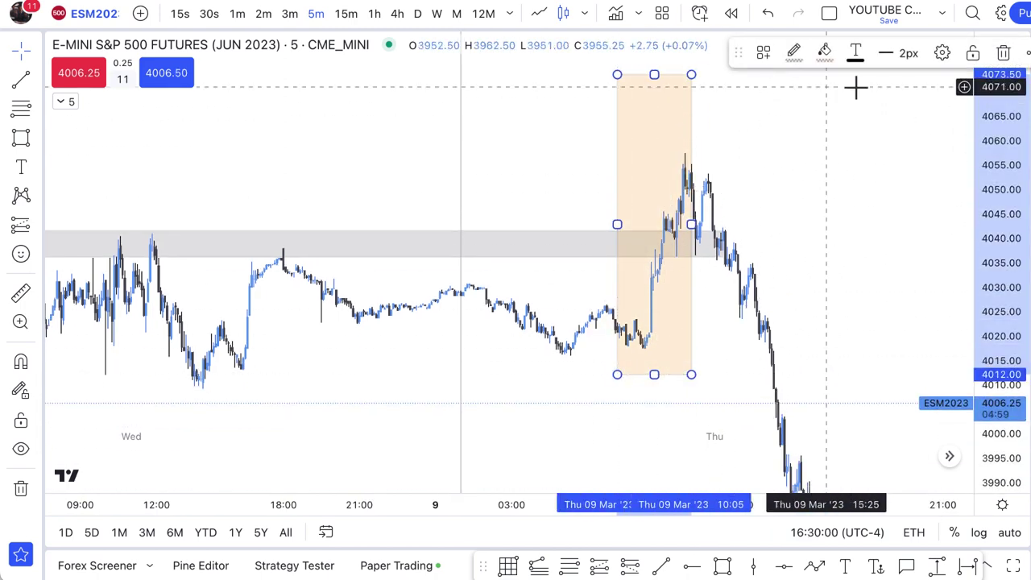
left_click(1008, 49)
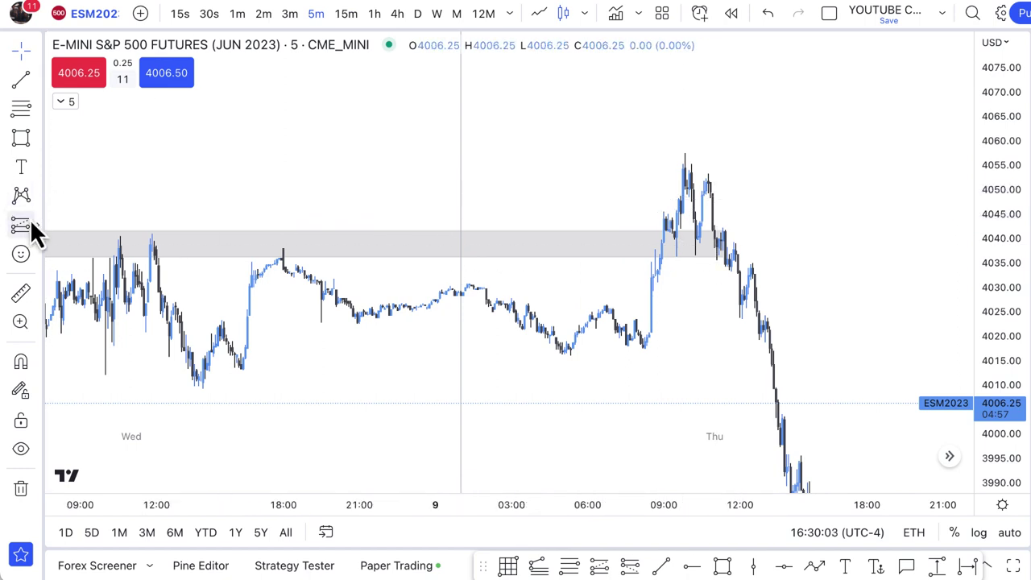
Step: Highlight Thursday 9 March's rally with a curved Highlighter stroke rising from about 4013 to 4056
left_click(36, 136)
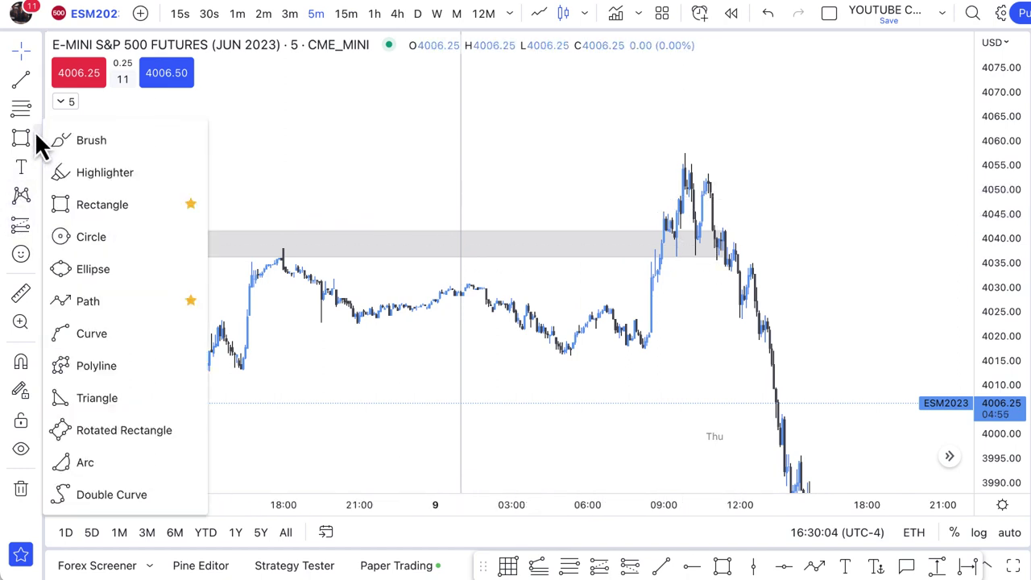
left_click(82, 172)
mouse_move(574, 373)
left_mouse_down()
mouse_move(622, 372)
mouse_move(675, 325)
mouse_move(728, 214)
mouse_move(734, 158)
left_mouse_up()
scroll(729, 160, "down", 2)
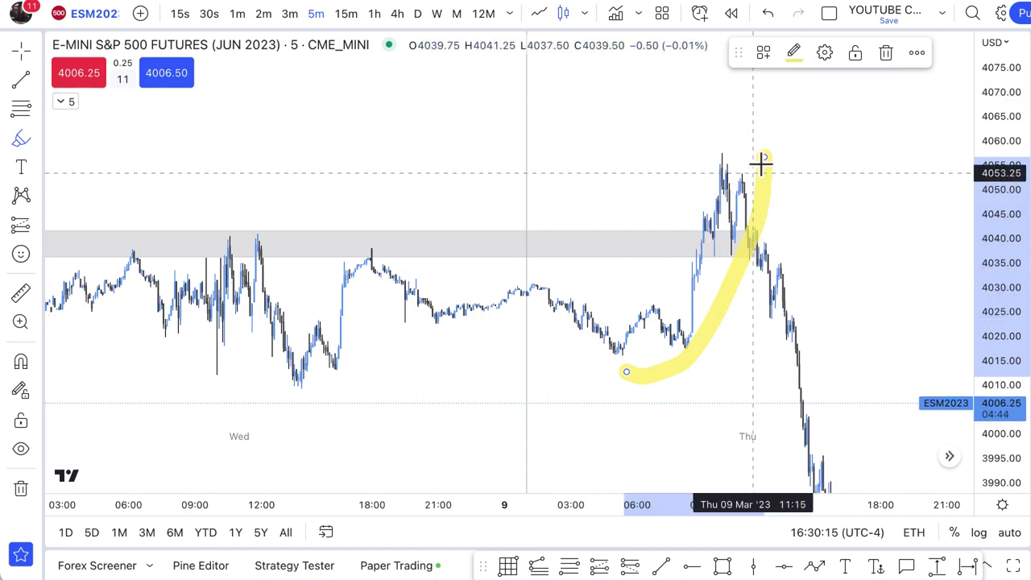
scroll(774, 149, "down", 4)
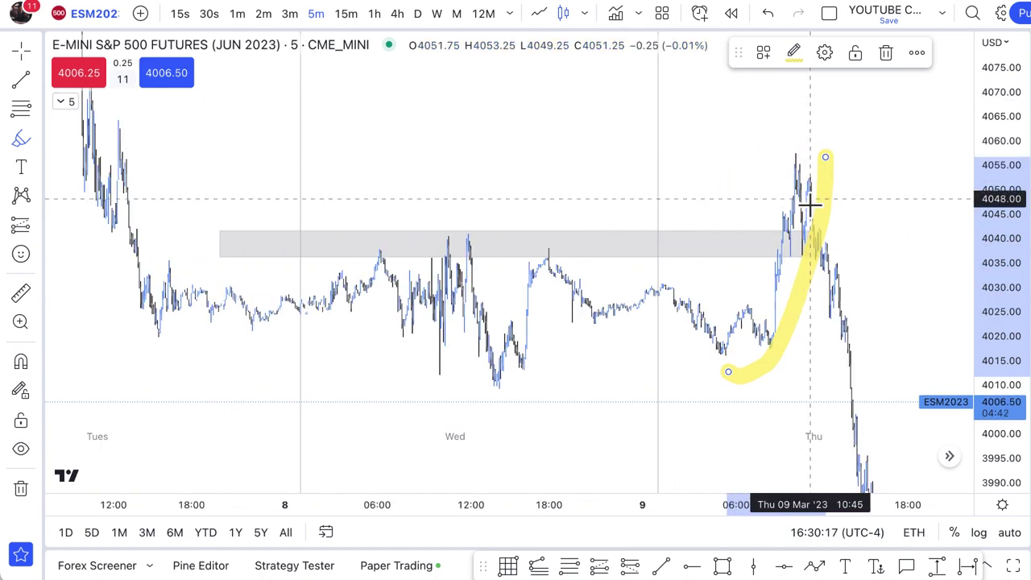
Step: Mark two highlighter crosses above the gray zone, over and just after Wednesday's highs
mouse_move(428, 205)
left_mouse_down()
mouse_move(453, 211)
mouse_move(413, 246)
left_mouse_up()
left_click_drag(411, 191, 458, 221)
left_click_drag(570, 195, 491, 232)
left_click_drag(504, 202, 545, 226)
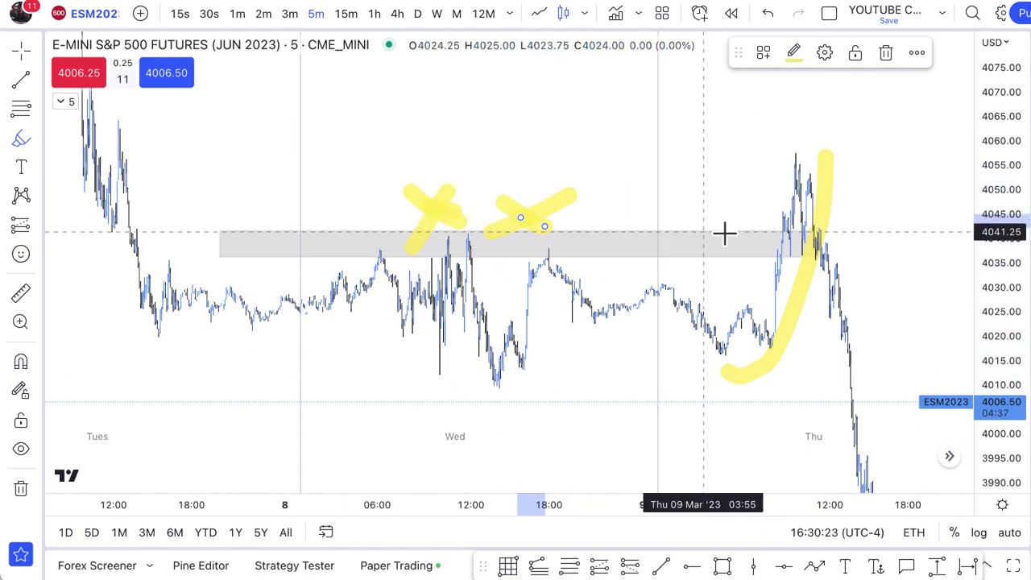
Step: Highlight a rising zigzag before Thursday's spike and a loop with a downward arrow over its reversal, deleting each stroke
mouse_move(695, 236)
left_mouse_down()
mouse_move(710, 162)
mouse_move(723, 212)
left_mouse_up()
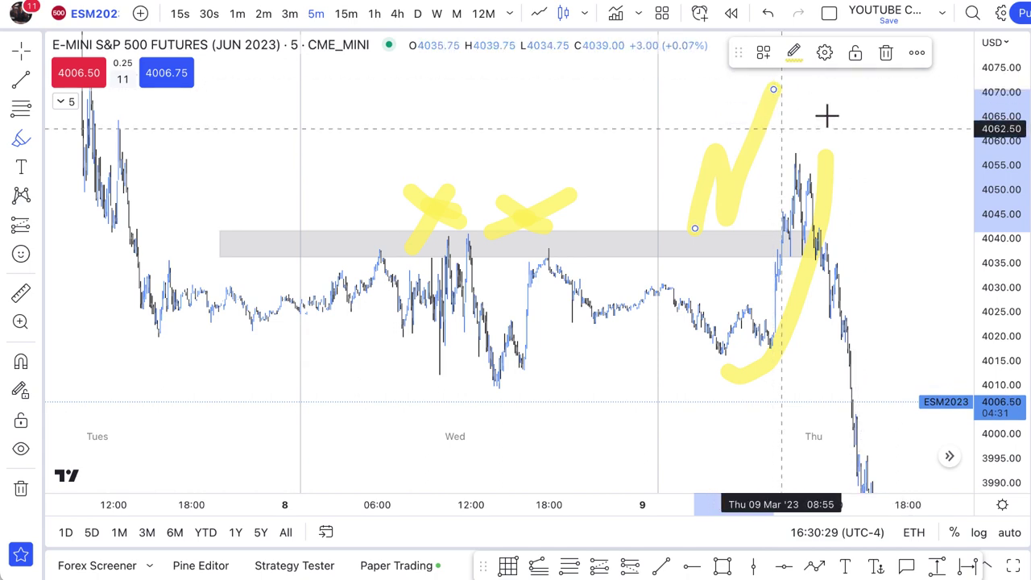
left_click(886, 53)
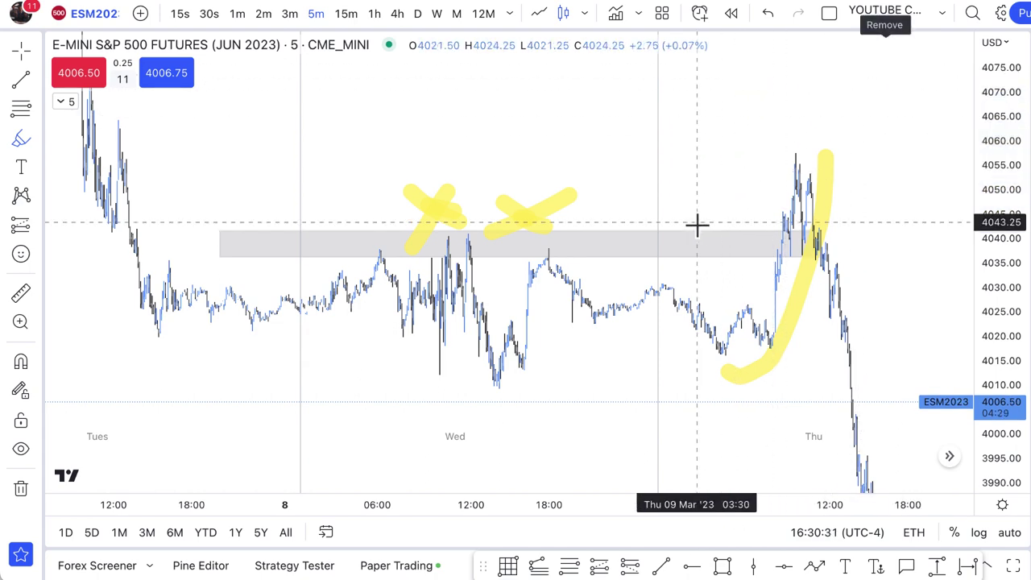
scroll(762, 223, "right", 5)
mouse_move(746, 147)
left_mouse_down()
mouse_move(782, 157)
mouse_move(727, 193)
mouse_move(831, 429)
mouse_move(865, 354)
left_mouse_up()
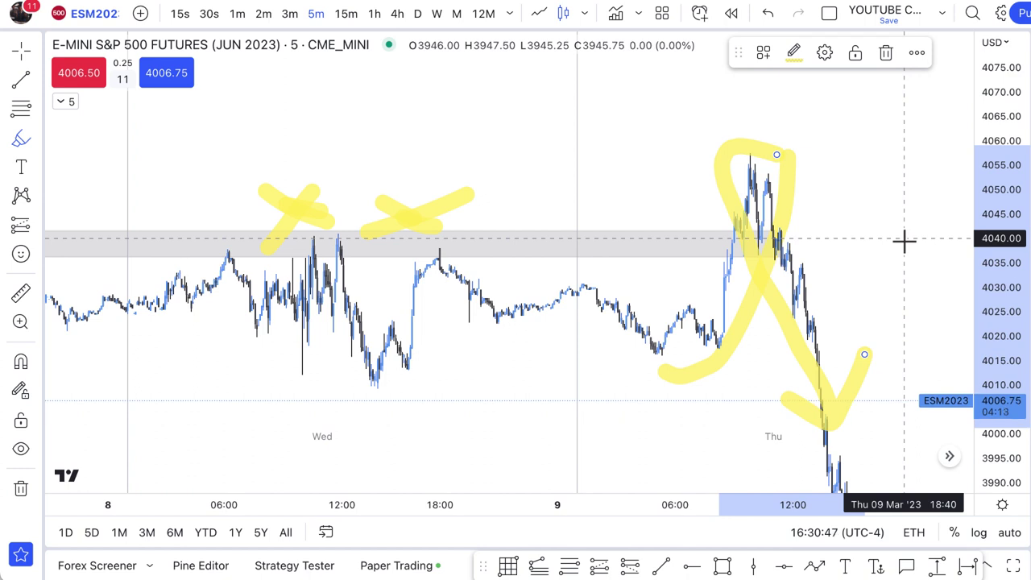
left_click(885, 52)
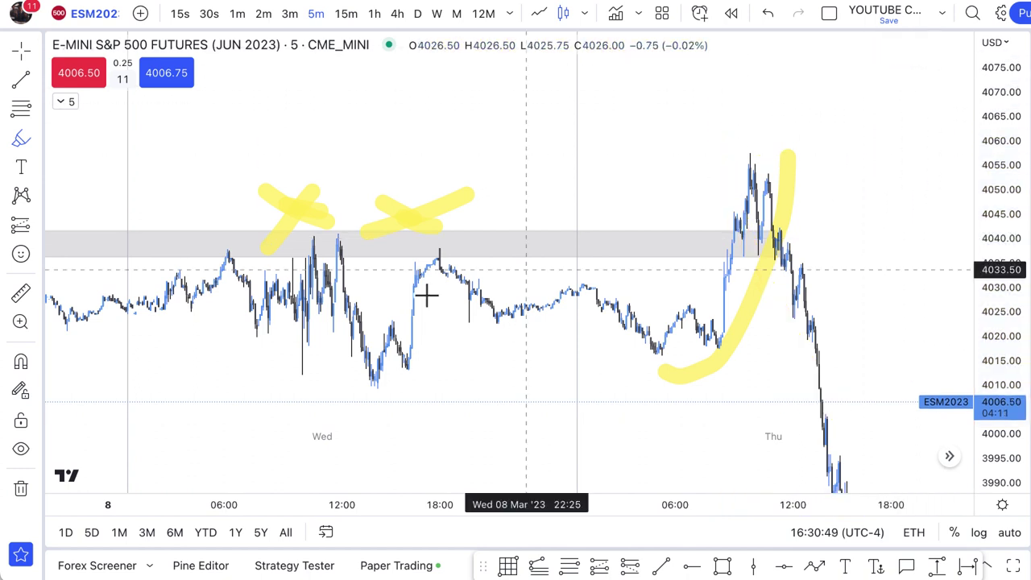
Step: Remove all 11 drawings from the chart and delete the stray highlighter stroke above Wednesday 8 March
left_click(21, 488)
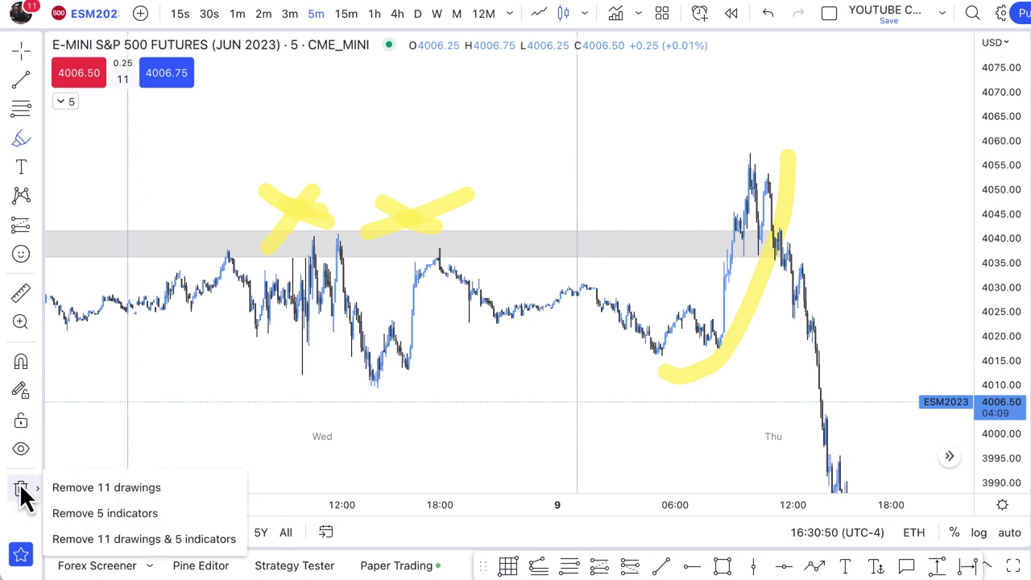
left_click(98, 488)
scroll(394, 278, "down", 3)
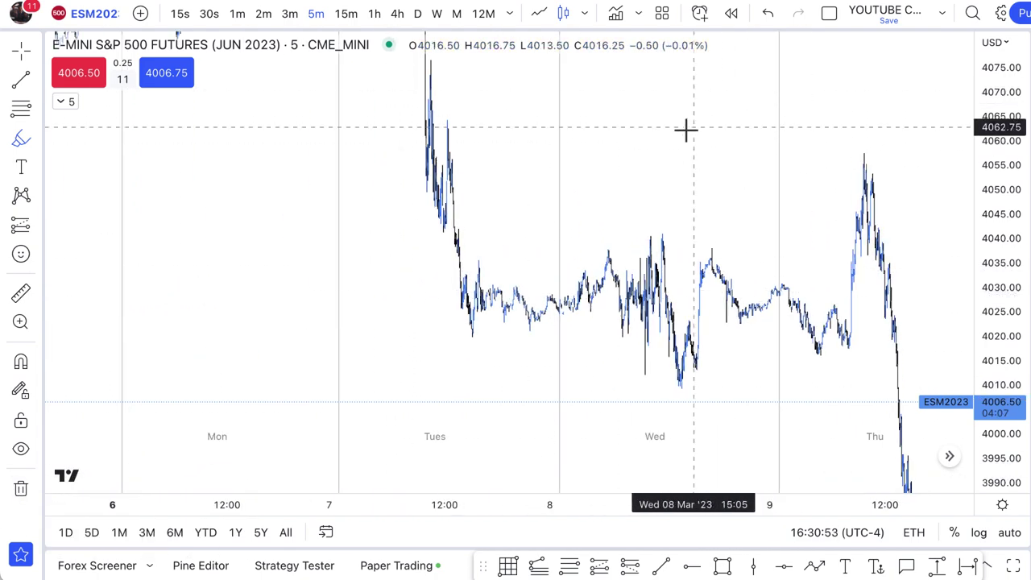
left_click_drag(686, 130, 708, 231)
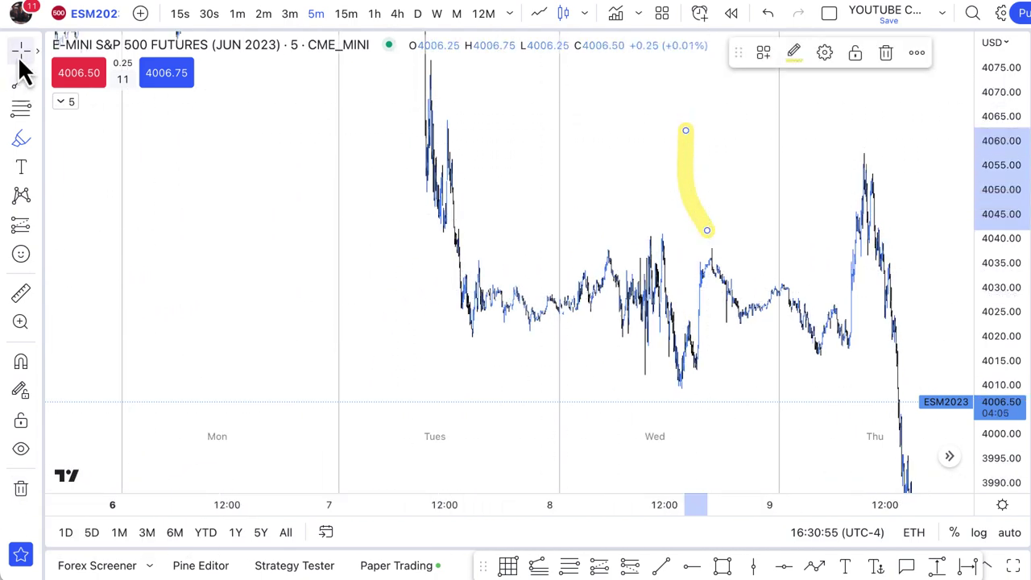
left_click(887, 53)
Step: Highlight Monday 6 March's spike and reversal with a looping stroke that ends in a downward arrow on Tuesday 7 March
left_click_drag(701, 179, 719, 275)
left_click_drag(1003, 105, 999, 216)
left_click_drag(453, 240, 714, 283)
left_click_drag(483, 291, 721, 351)
scroll(601, 290, "up", 5)
left_click_drag(1017, 334, 996, 168)
left_click_drag(687, 252, 658, 345)
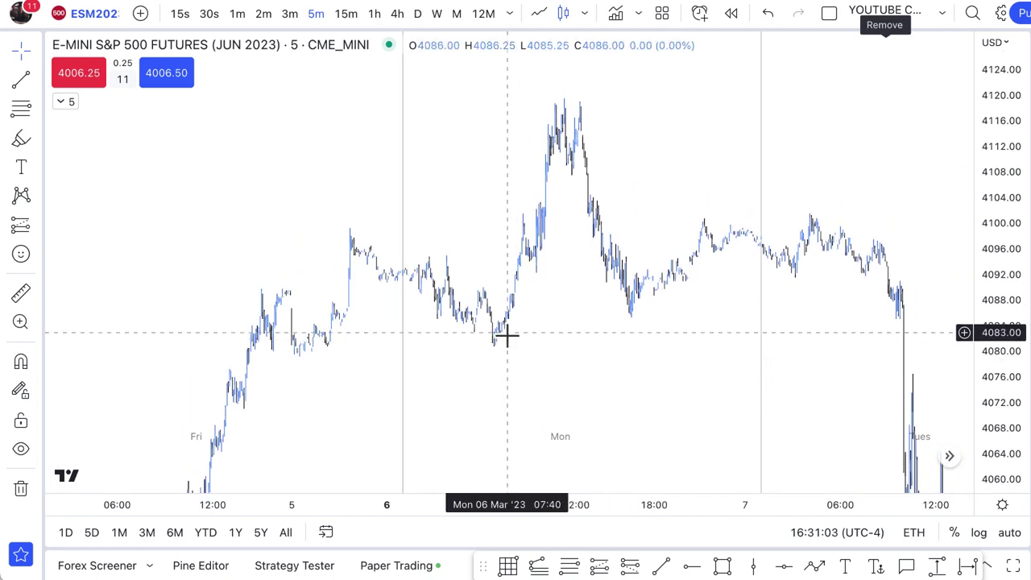
left_click(21, 138)
mouse_move(483, 338)
left_mouse_down()
mouse_move(546, 292)
mouse_move(596, 156)
mouse_move(604, 117)
mouse_move(585, 104)
mouse_move(561, 233)
mouse_move(656, 348)
mouse_move(843, 399)
mouse_move(827, 422)
mouse_move(900, 336)
left_mouse_up()
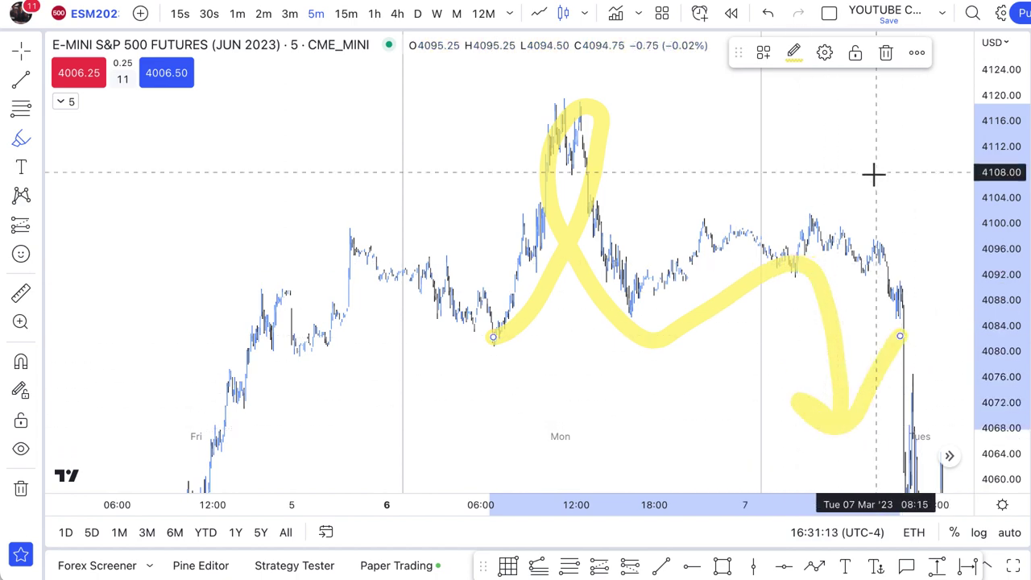
Step: Examine the 5-minute price action from Friday 3 March back to Monday 27 February for similar swing reversals
left_click(21, 50)
mouse_move(530, 371)
left_mouse_down()
mouse_move(704, 205)
mouse_move(613, 236)
mouse_move(677, 176)
left_mouse_up()
left_click_drag(1010, 171, 1008, 300)
left_click_drag(493, 398, 766, 292)
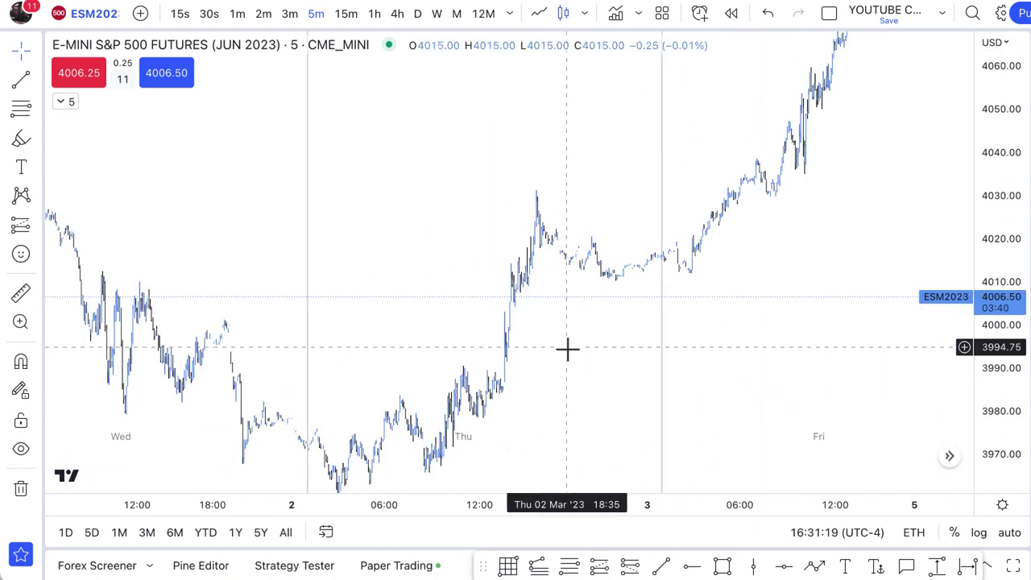
left_click_drag(567, 350, 635, 228)
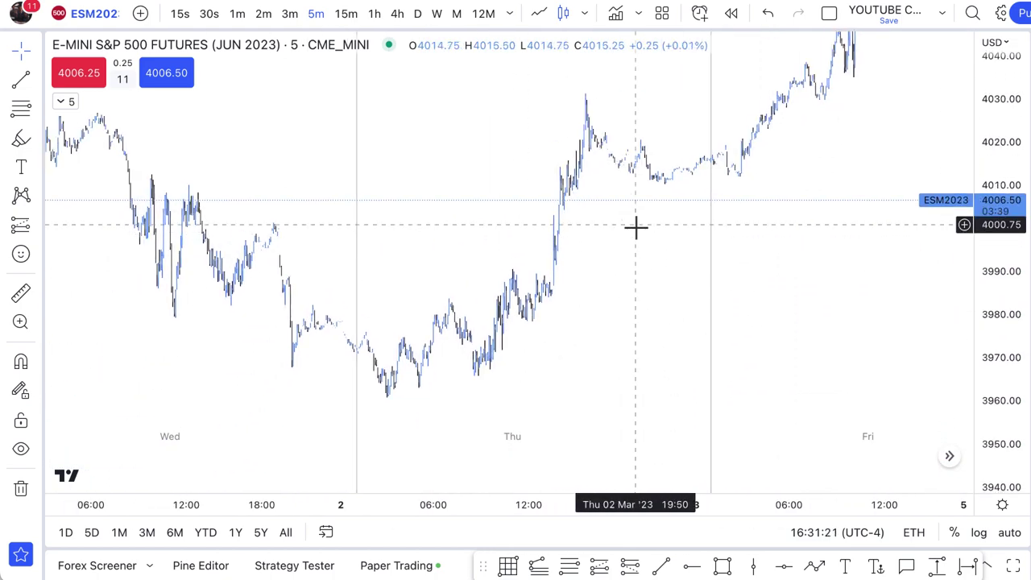
left_click_drag(317, 198, 612, 256)
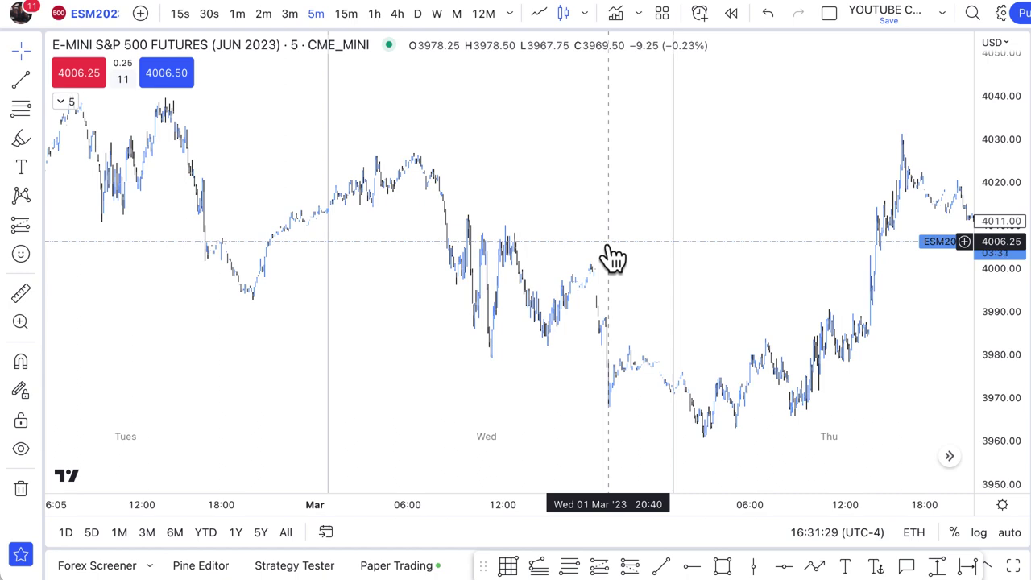
left_click_drag(247, 266, 560, 276)
left_click_drag(373, 302, 544, 342)
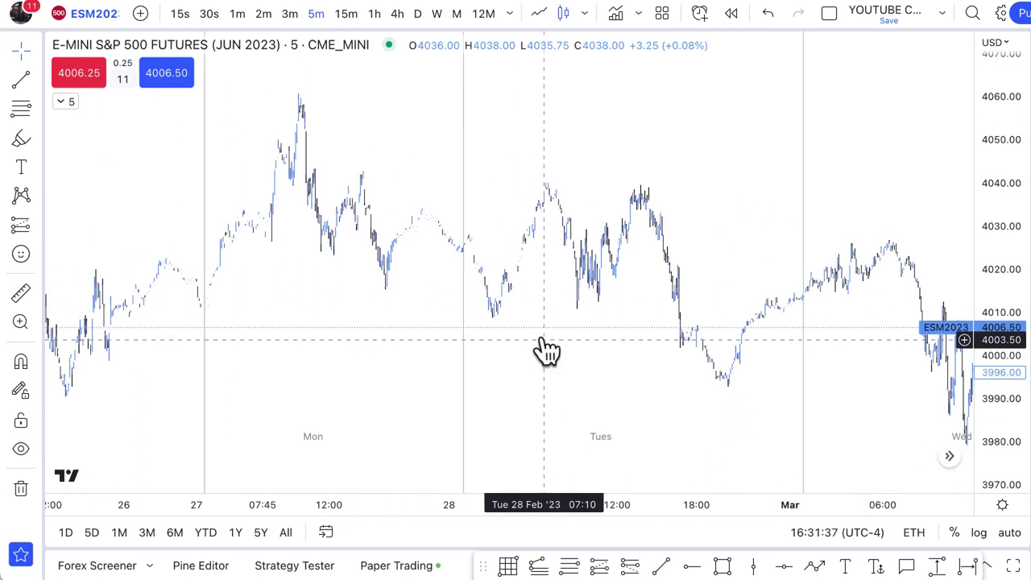
Step: Switch the chart to the 15-minute interval
left_click(346, 14)
left_click_drag(849, 231, 687, 283)
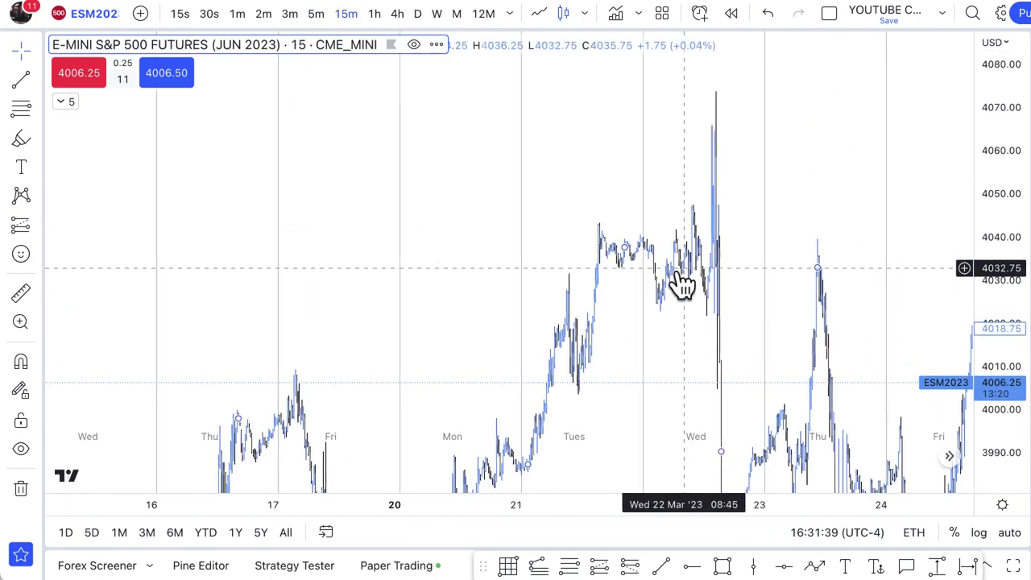
scroll(682, 274, "up", 5)
left_click_drag(991, 159, 992, 334)
Step: Highlight Friday 24 March's drop and recovery with a loop below the low and an upward arrow, and delete the stroke
left_click_drag(812, 339, 668, 241)
mouse_move(763, 276)
left_mouse_down()
mouse_move(597, 277)
mouse_move(578, 198)
mouse_move(459, 199)
mouse_move(534, 214)
mouse_move(578, 400)
left_mouse_up()
scroll(564, 331, "down", 2)
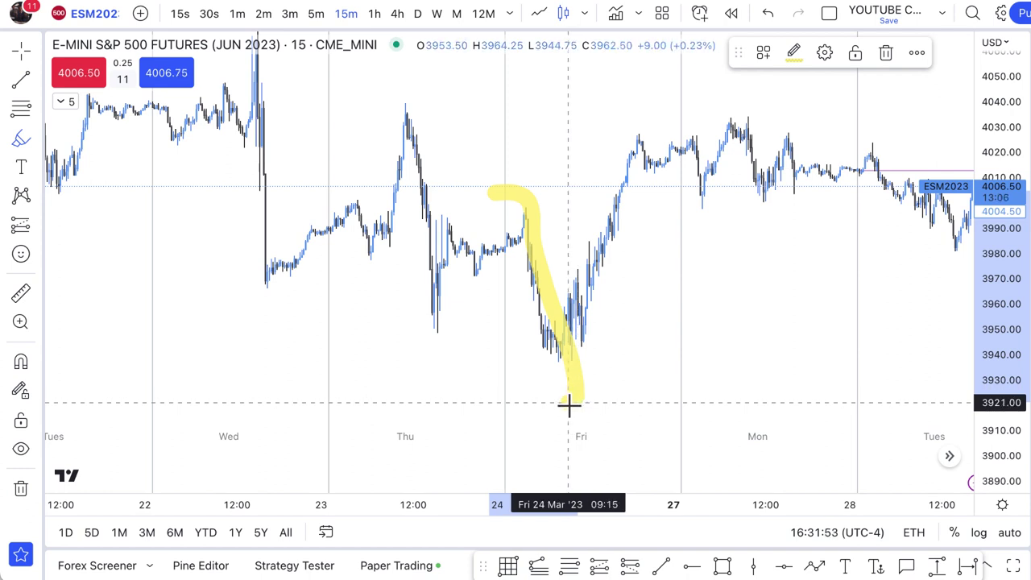
mouse_move(566, 406)
left_mouse_down()
mouse_move(553, 357)
mouse_move(707, 69)
mouse_move(693, 76)
mouse_move(701, 169)
left_mouse_up()
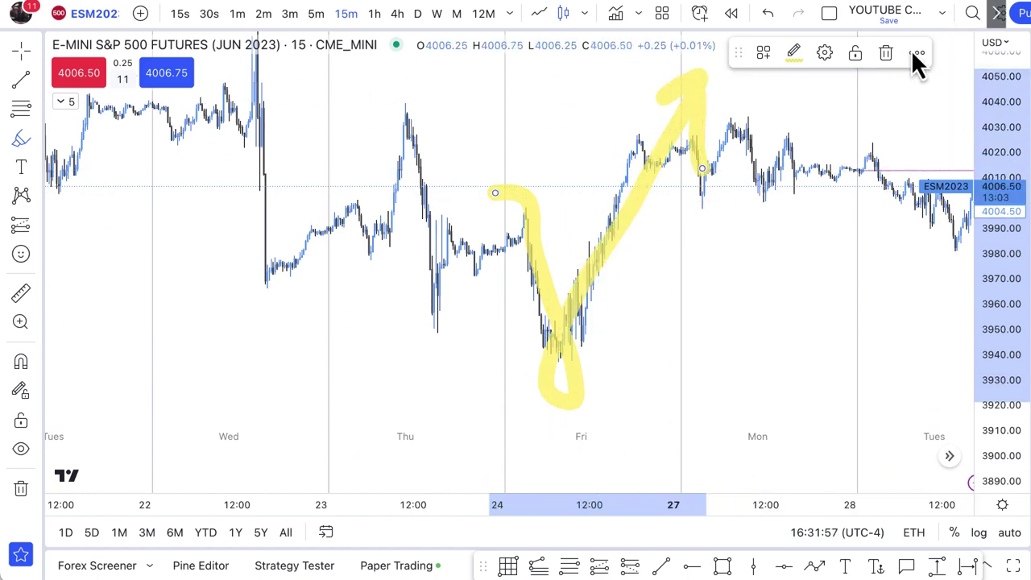
left_click(886, 53)
scroll(465, 405, "down", 5)
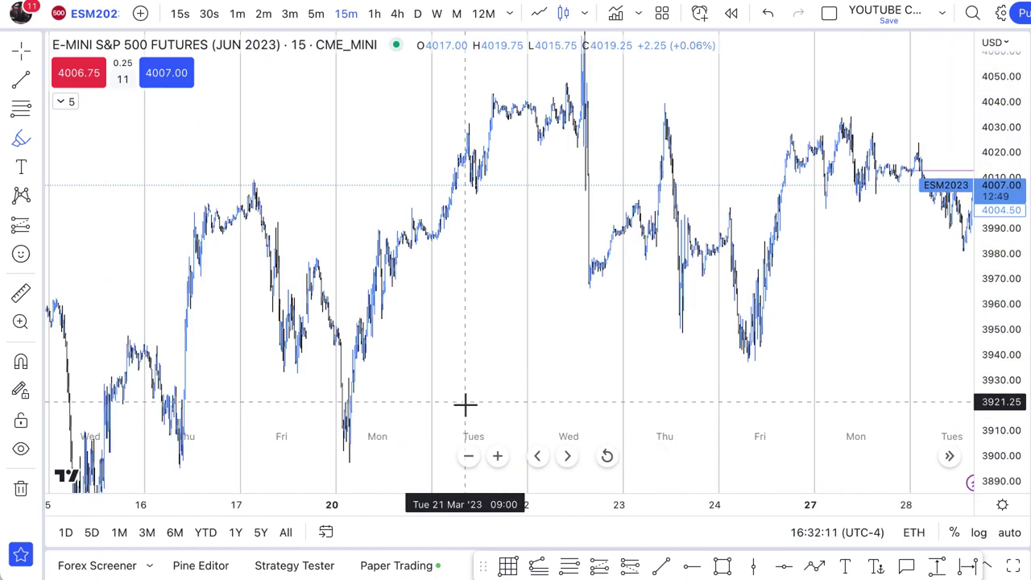